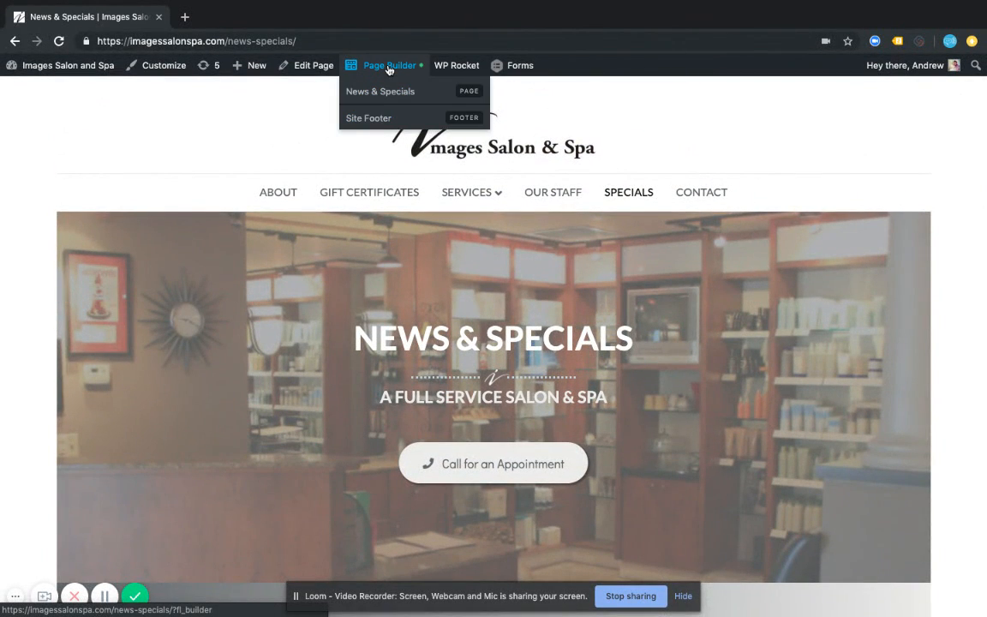
# - Open the News & Specials page for editing in Page Builder and hide the content panel
pyautogui.click(393, 68)
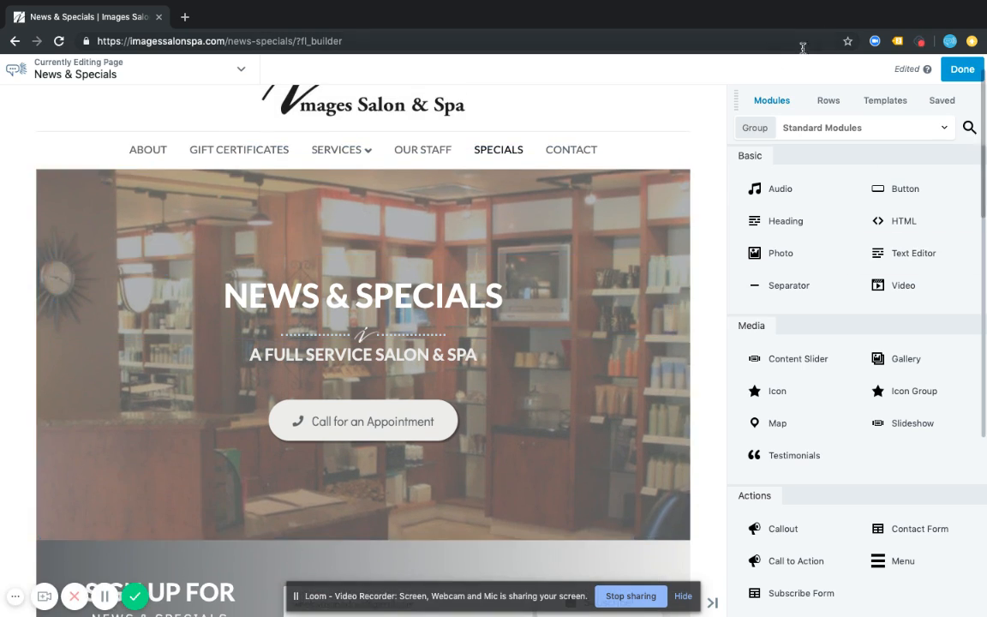
pyautogui.moveTo(658, 144); pyautogui.dragTo(718, 111)
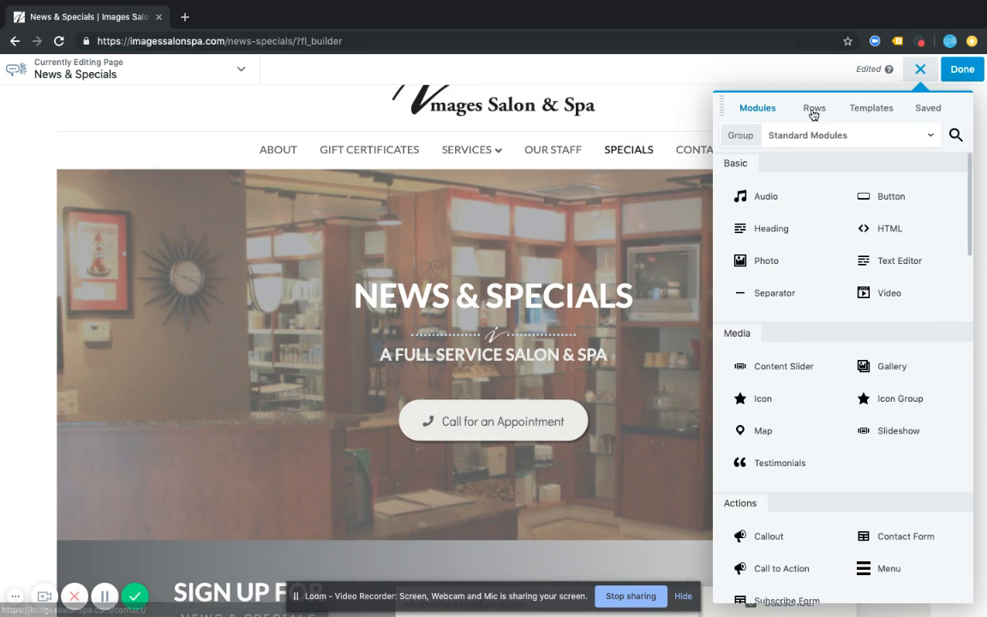
pyautogui.click(916, 70)
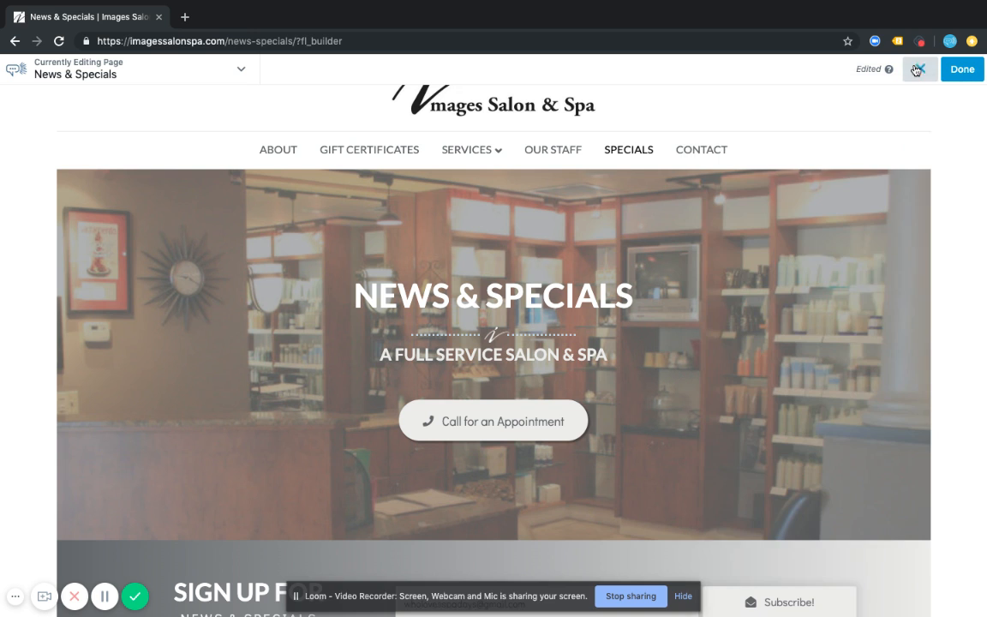
# - Look through the page's existing rows and modules, from the email sign-up through the referral program to the 20th anniversary section
pyautogui.scroll(-5, 716, 300)
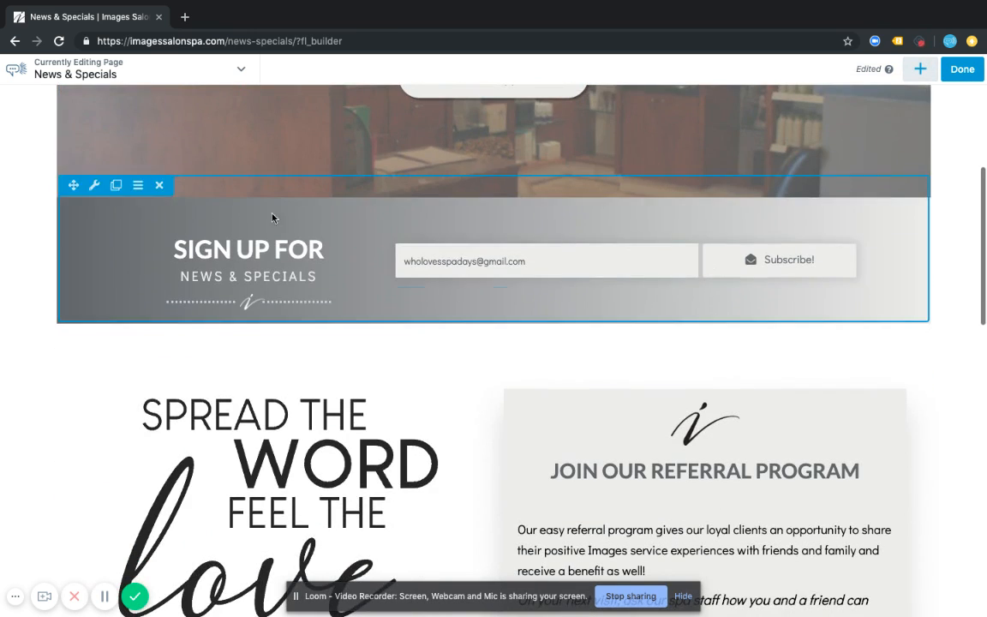
pyautogui.scroll(-3, 677, 415)
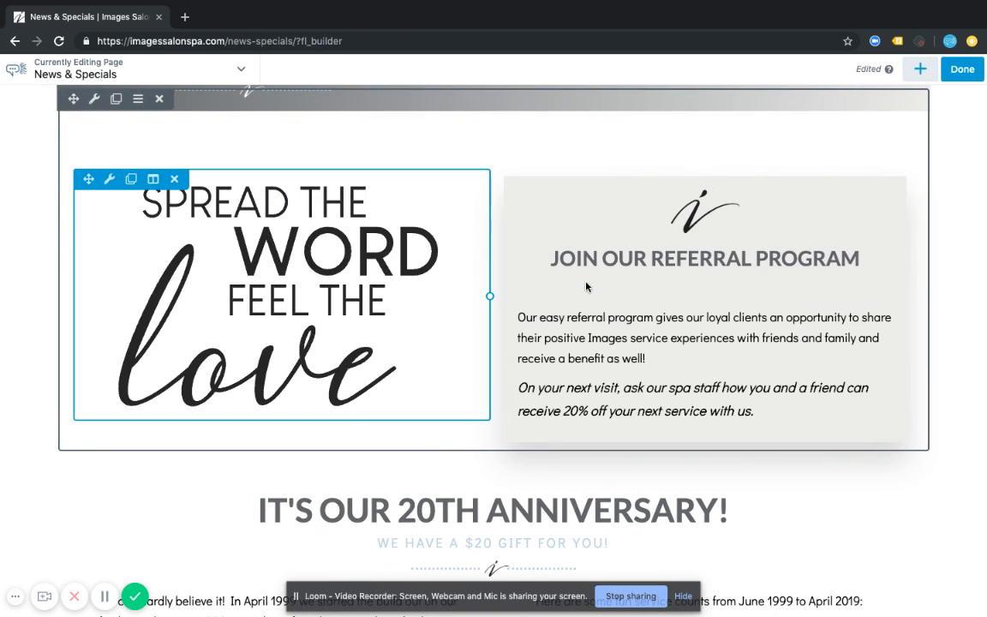
pyautogui.scroll(-1, 590, 286)
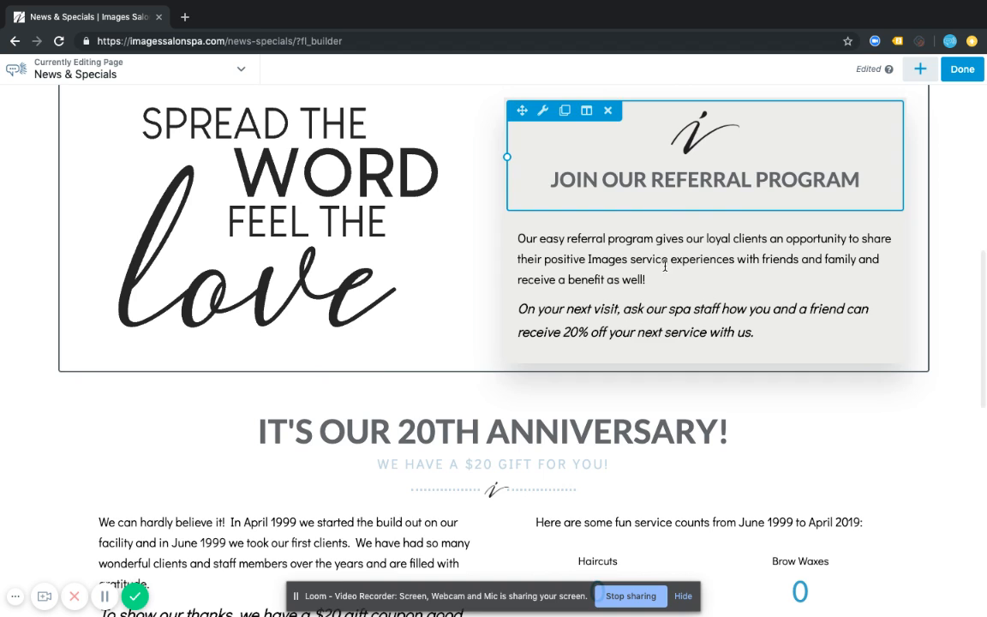
pyautogui.scroll(-1, 693, 355)
pyautogui.scroll(2, 689, 363)
pyautogui.scroll(-1, 685, 366)
pyautogui.scroll(1, 686, 364)
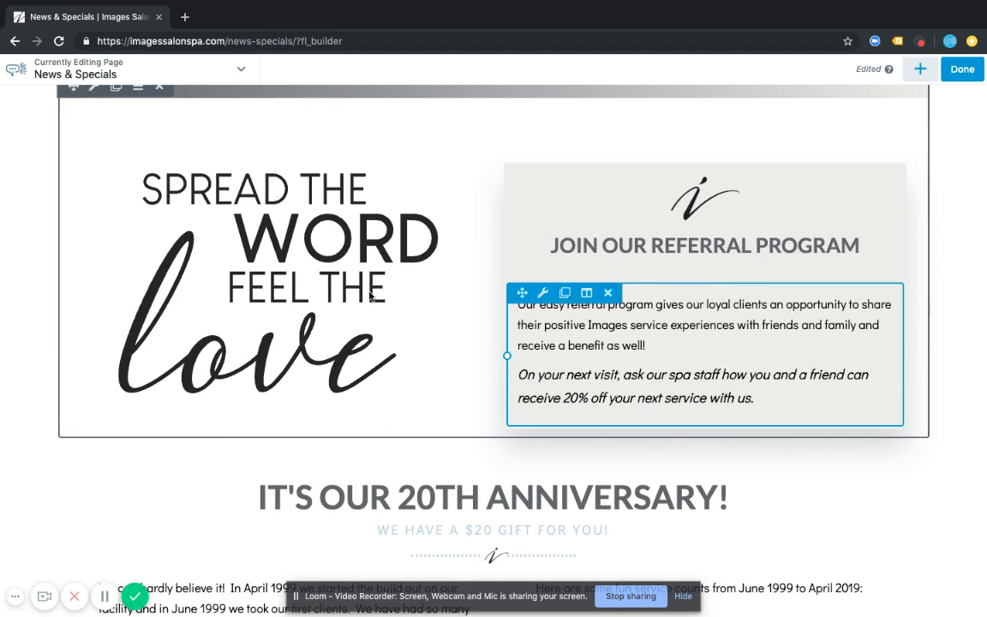
pyautogui.scroll(-1, 612, 352)
pyautogui.scroll(-1, 612, 353)
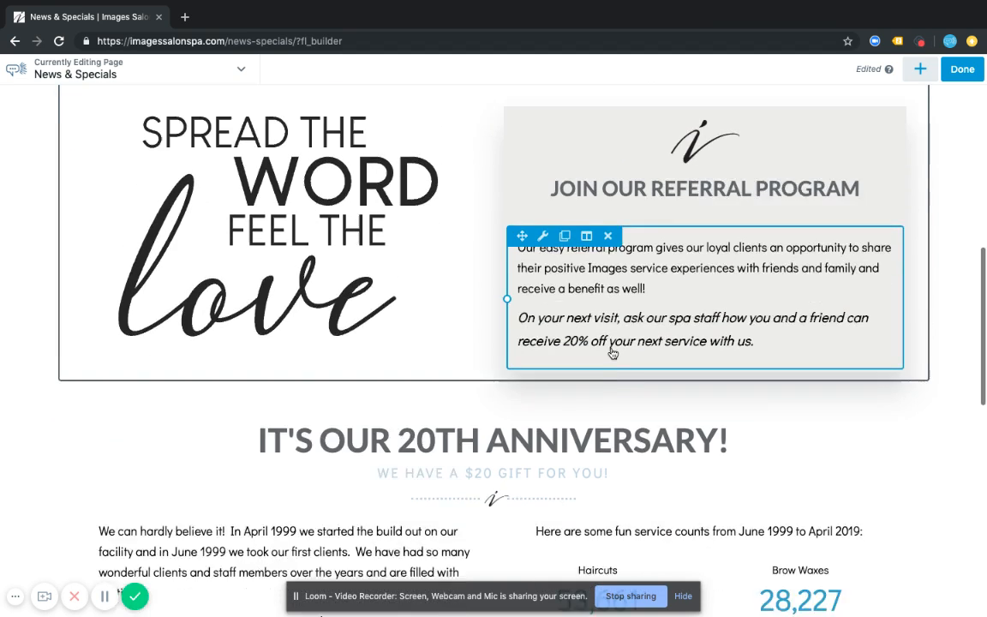
pyautogui.scroll(1, 612, 351)
pyautogui.scroll(-1, 612, 353)
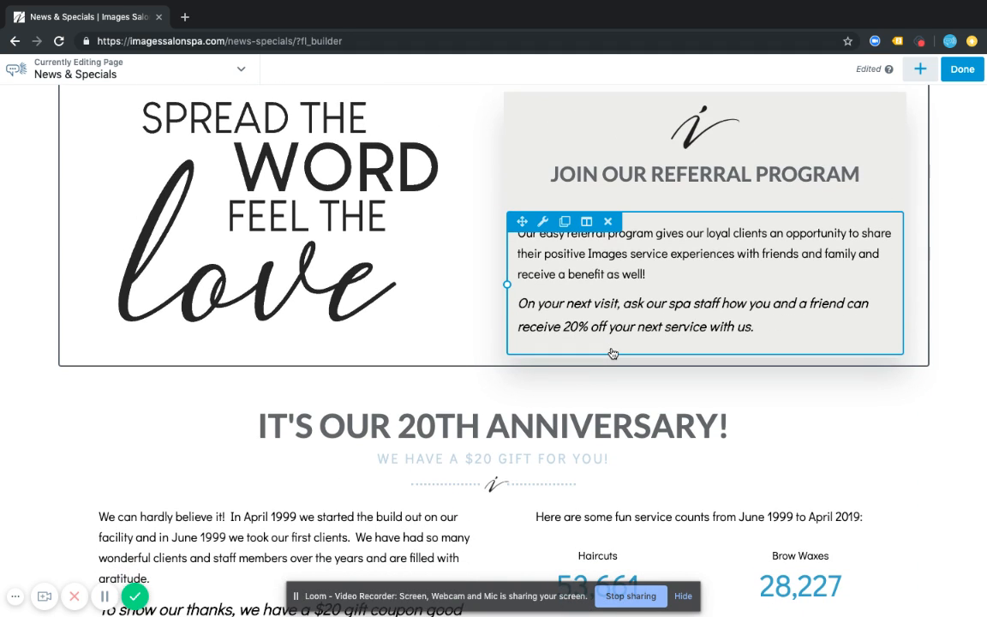
pyautogui.scroll(-1, 611, 353)
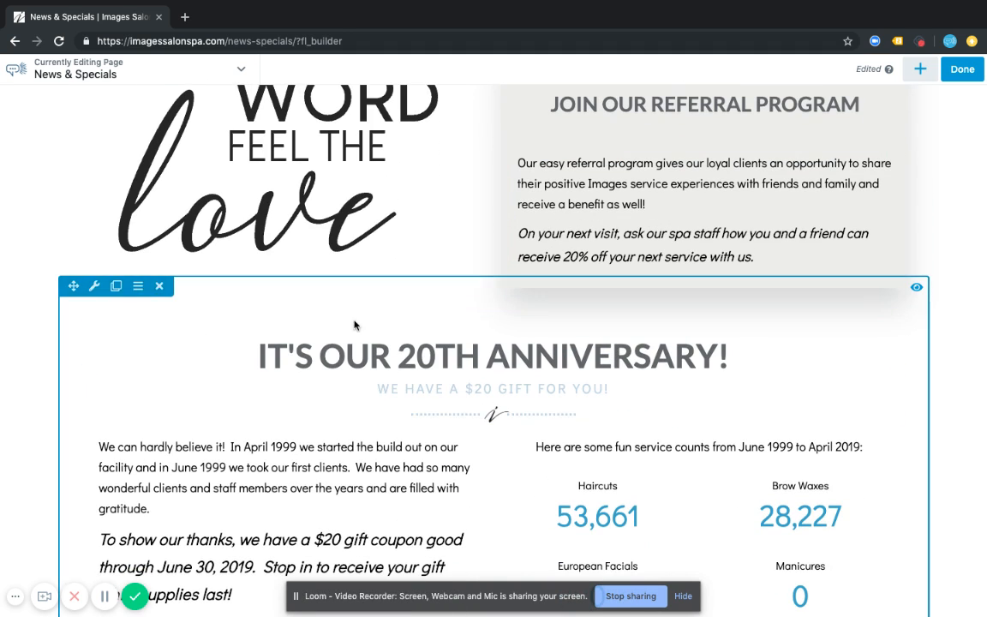
pyautogui.scroll(-1, 382, 390)
pyautogui.scroll(-2, 382, 391)
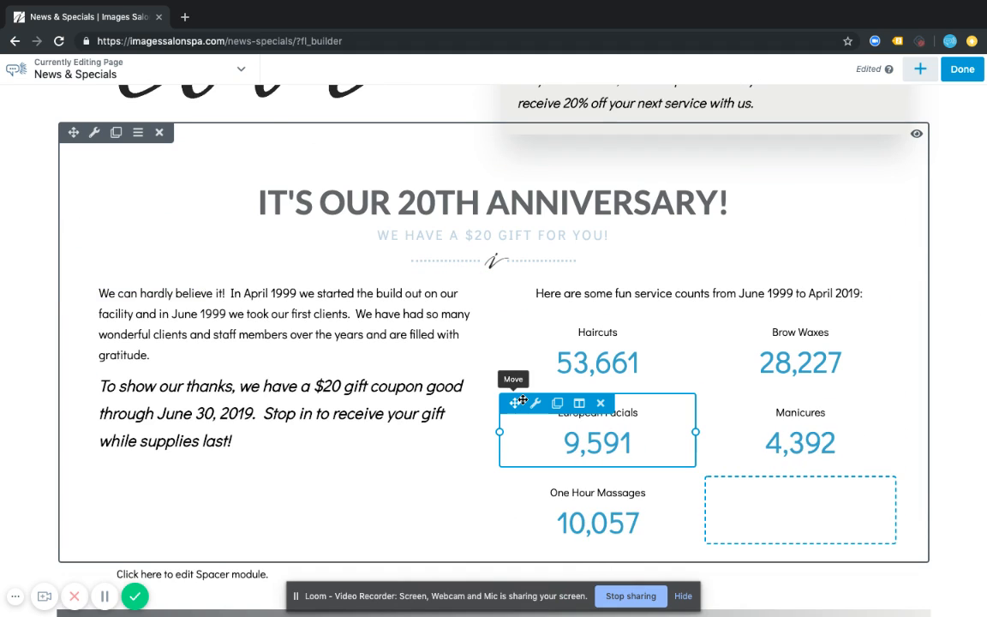
pyautogui.scroll(2, 523, 400)
pyautogui.scroll(1, 523, 400)
pyautogui.scroll(2, 522, 403)
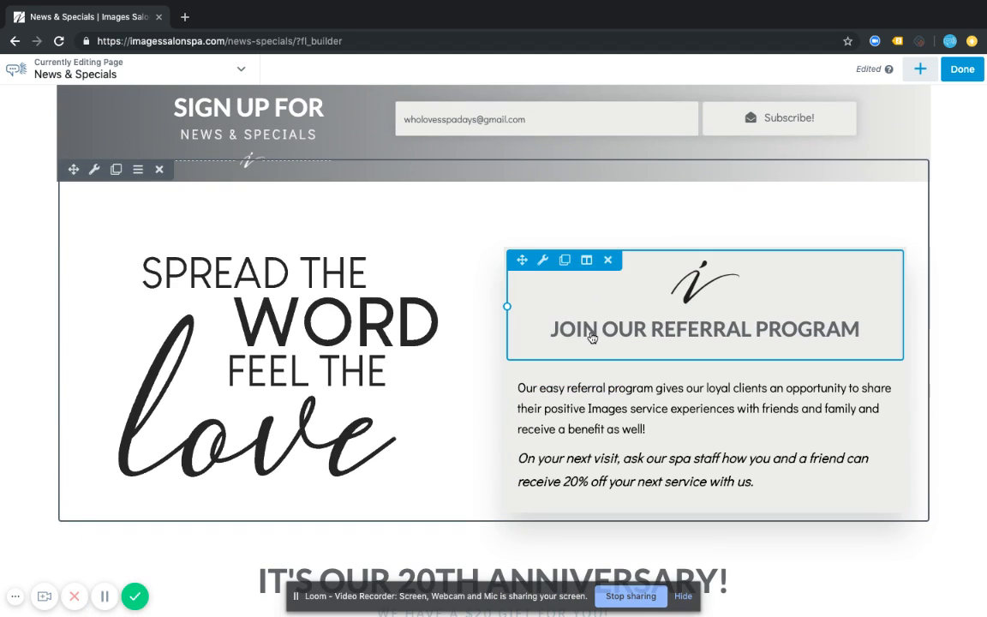
pyautogui.scroll(1, 338, 352)
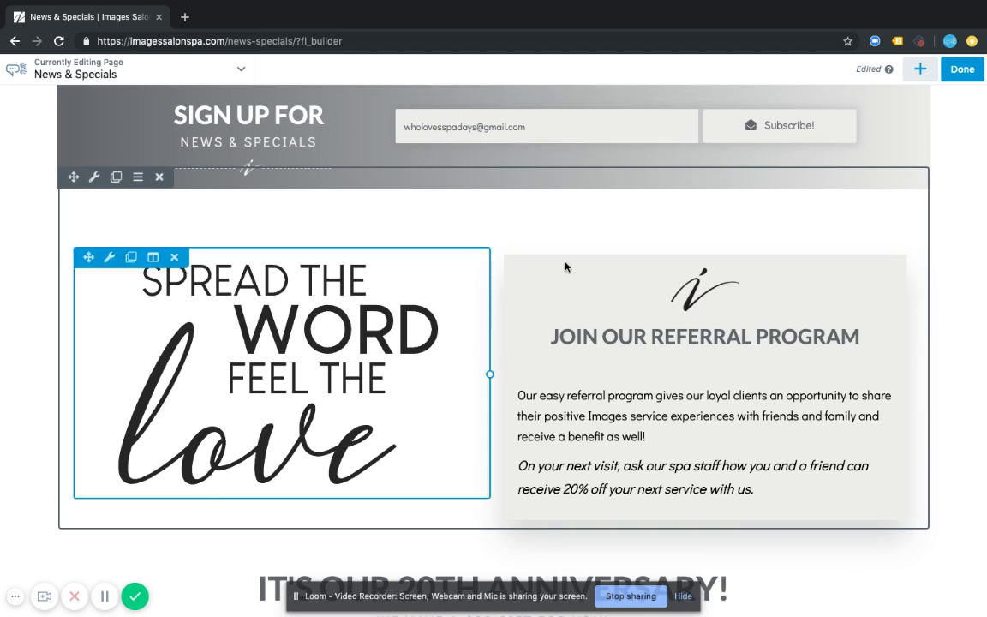
pyautogui.click(582, 406)
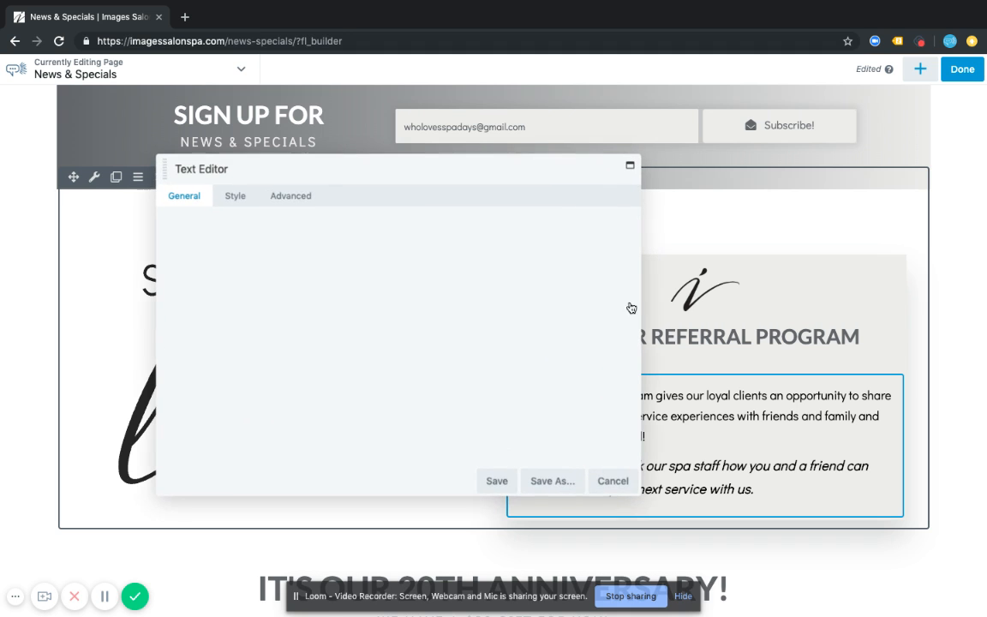
pyautogui.click(608, 478)
pyautogui.scroll(-2, 619, 320)
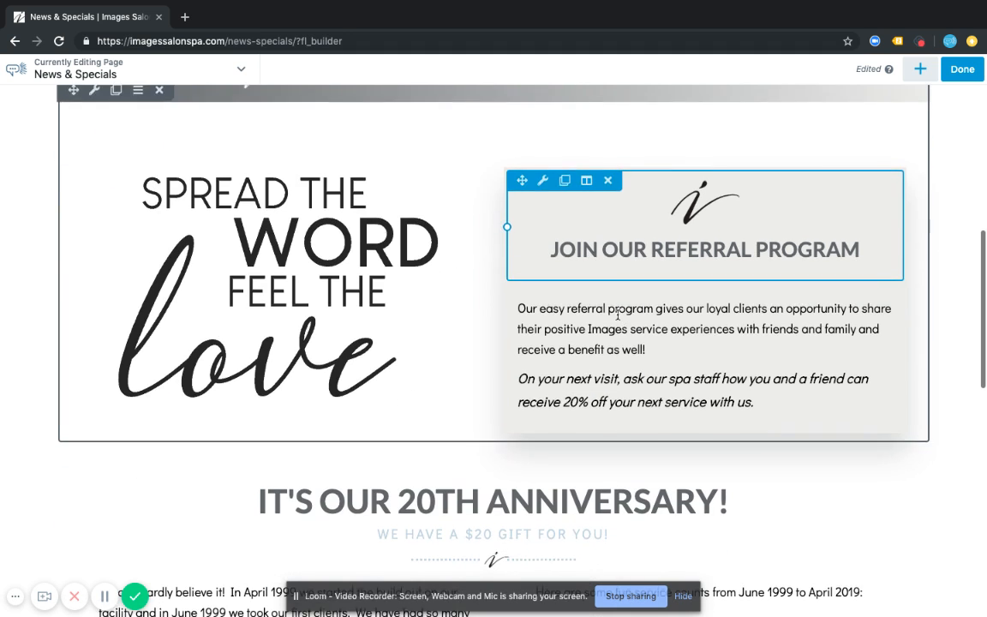
# - Browse the content available for adding: standard modules, row layouts, saved templates, and saved rows and modules
pyautogui.click(920, 70)
pyautogui.click(921, 78)
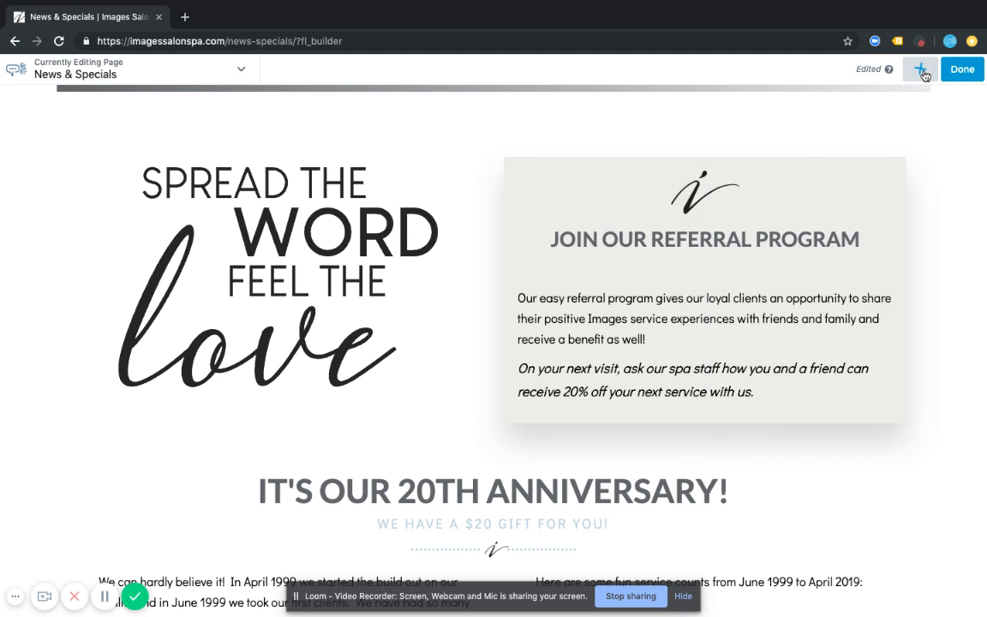
pyautogui.click(919, 73)
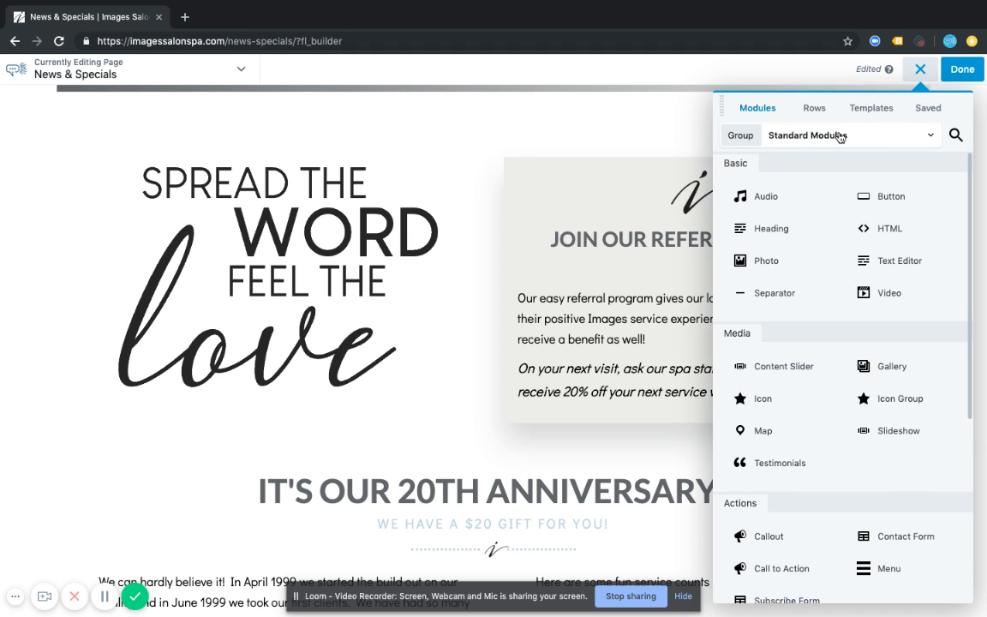
pyautogui.click(810, 110)
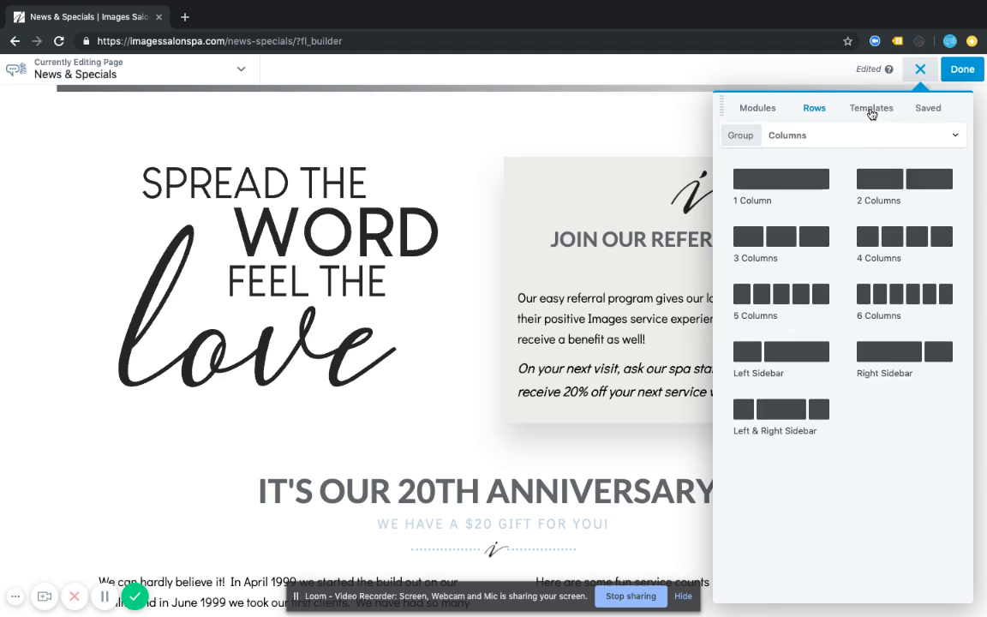
pyautogui.click(872, 108)
pyautogui.click(881, 136)
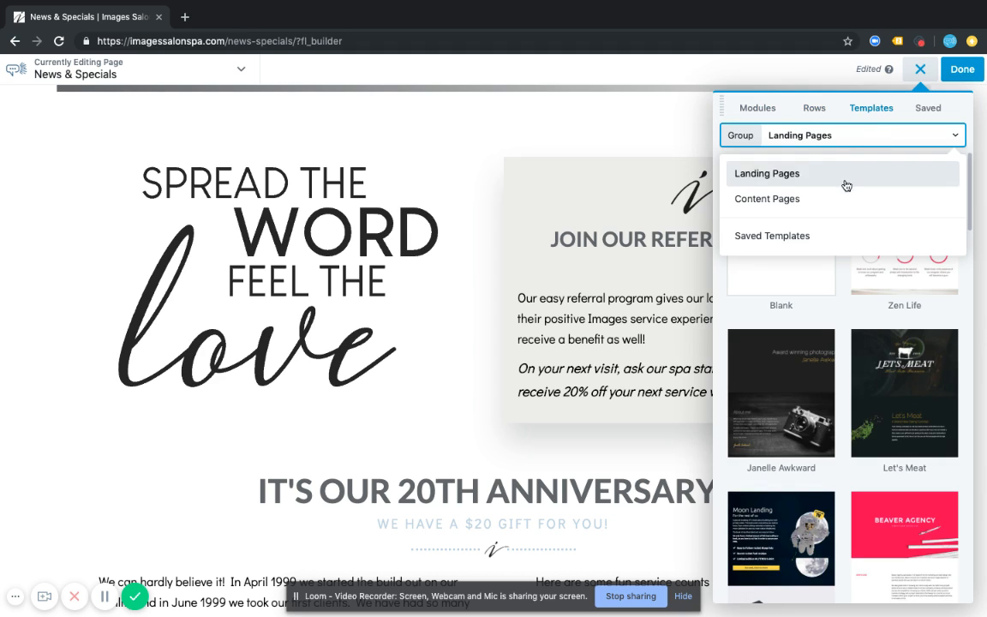
pyautogui.click(830, 235)
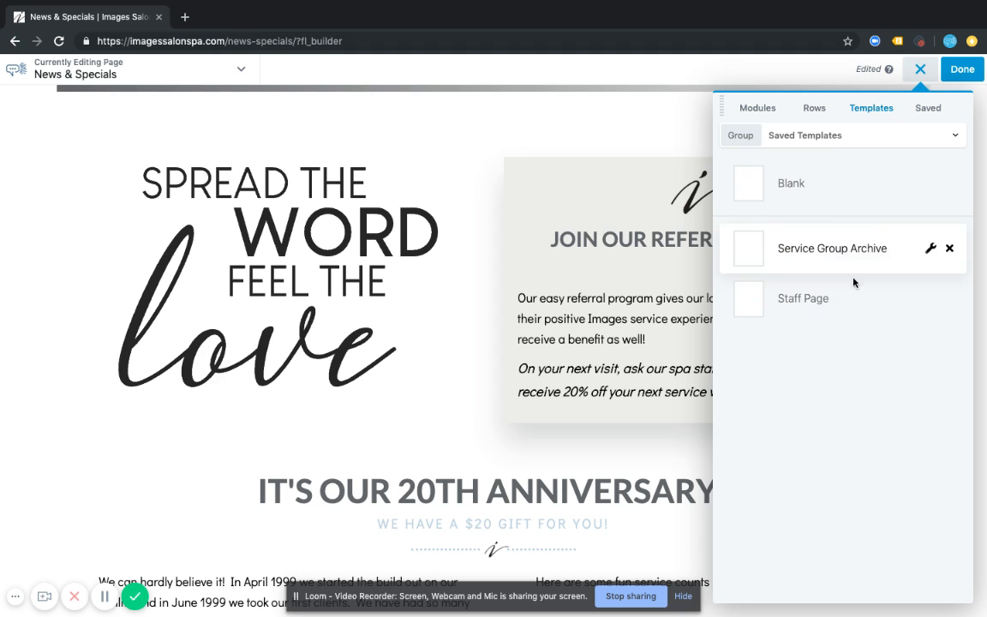
pyautogui.click(928, 110)
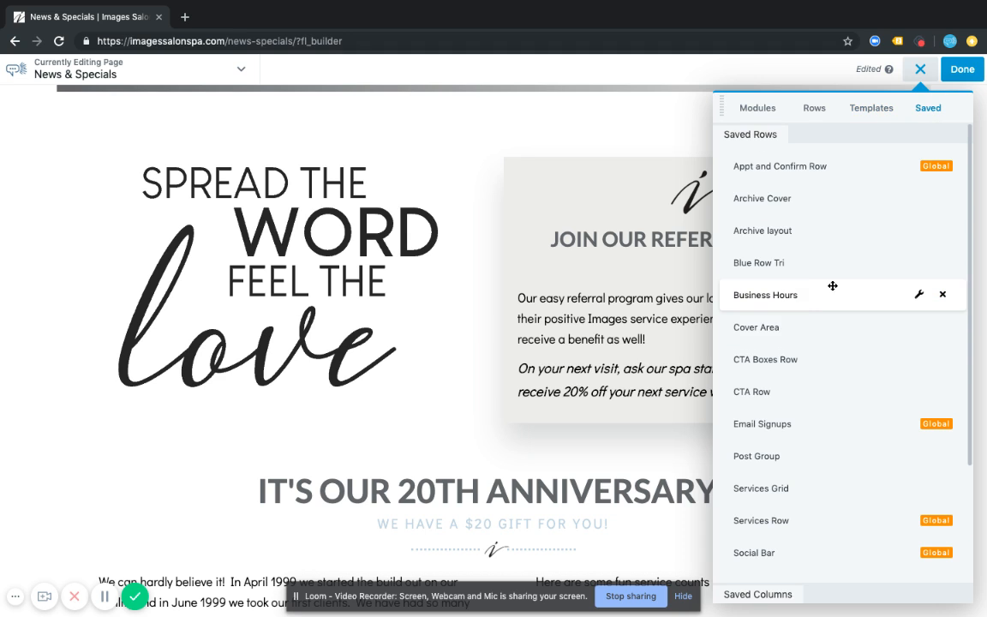
pyautogui.scroll(-3, 832, 287)
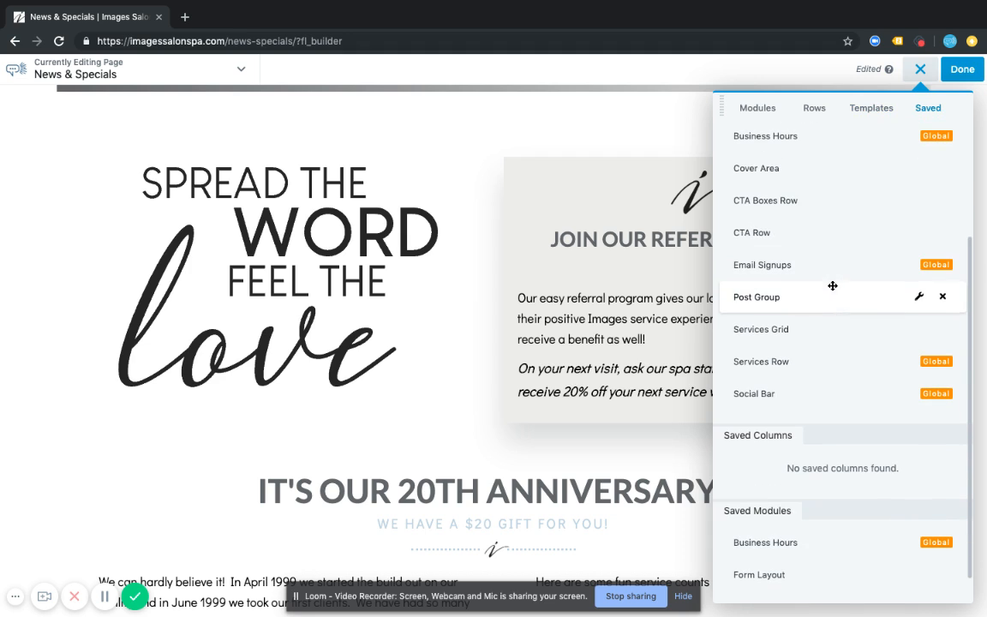
pyautogui.click(757, 107)
# - Add a two-column row between the referral program and 20th anniversary sections and place a Photo module in its left column
pyautogui.click(812, 106)
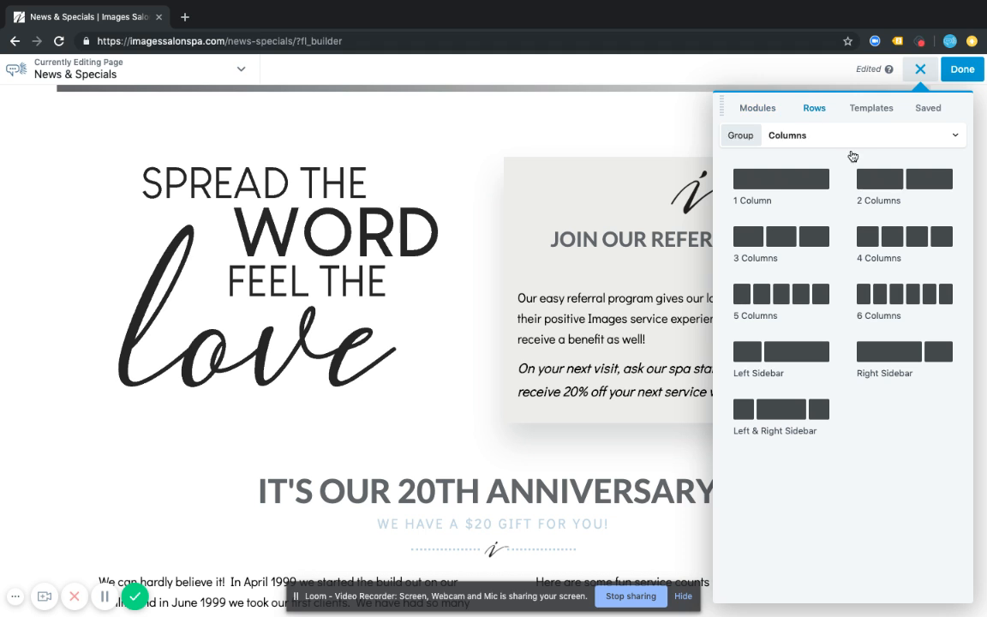
pyautogui.moveTo(664, 215); pyautogui.dragTo(473, 433)
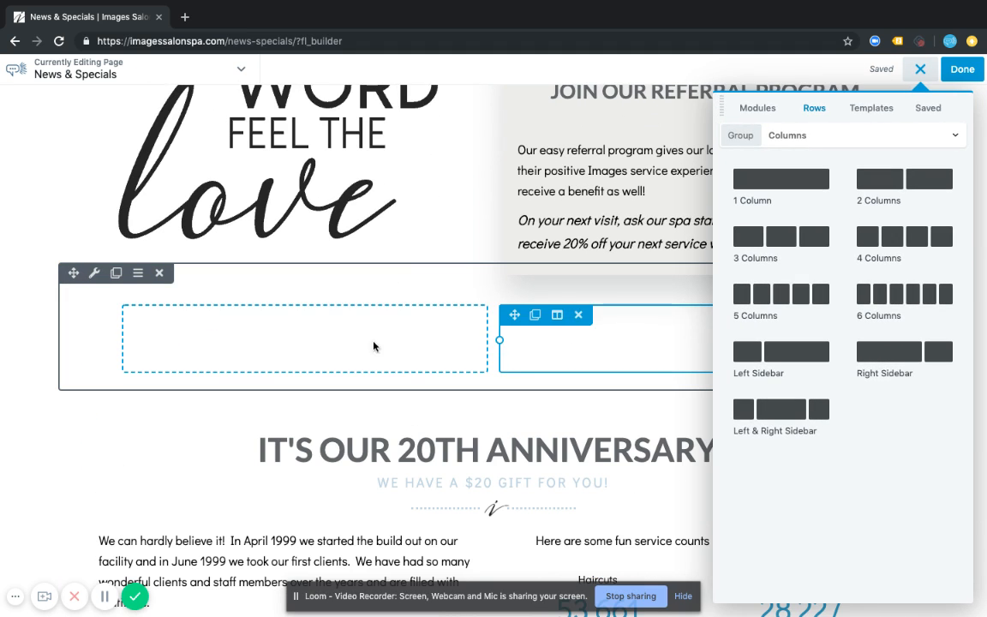
pyautogui.click(753, 110)
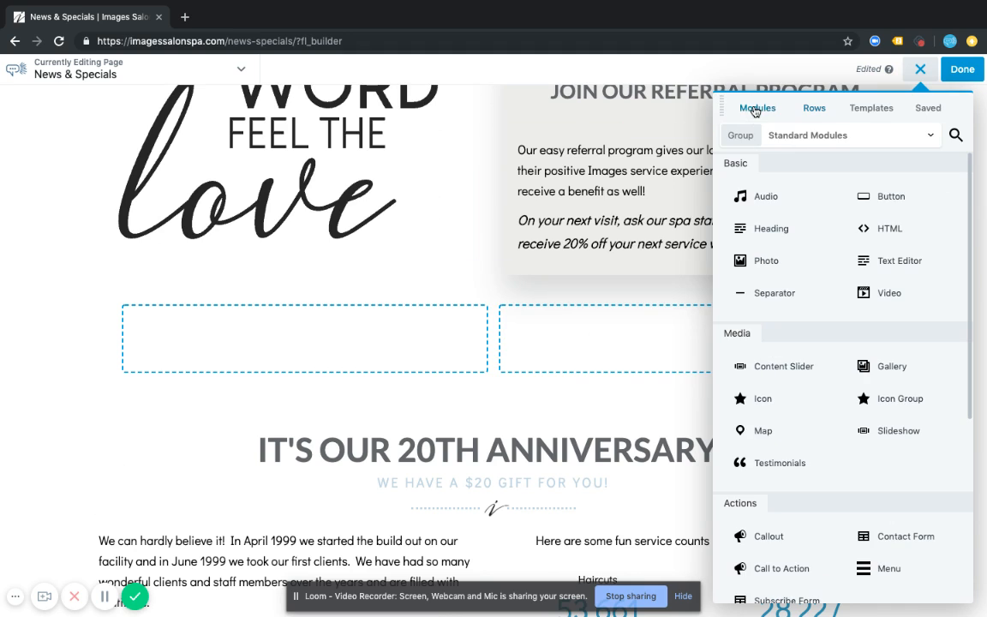
pyautogui.scroll(-1, 740, 315)
pyautogui.scroll(1, 762, 308)
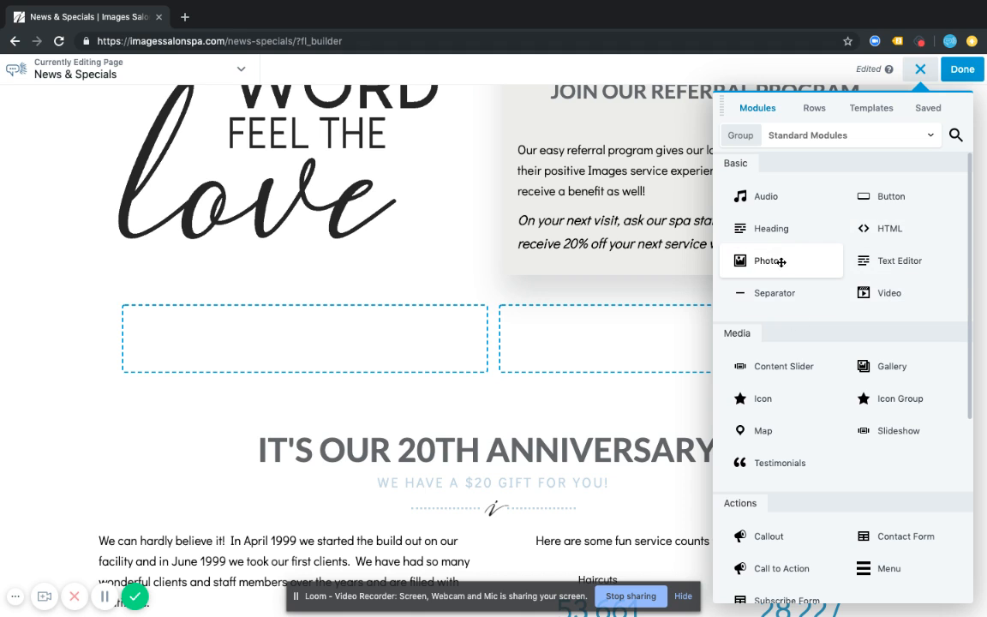
pyautogui.moveTo(765, 259); pyautogui.dragTo(296, 351)
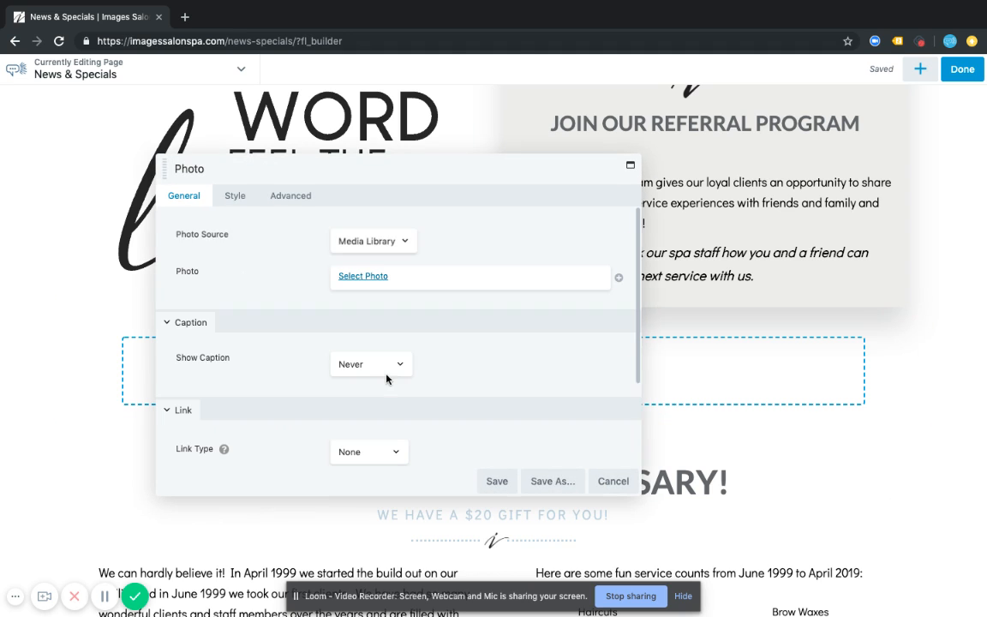
# - Choose IMG_8117.jpg from the media library for the Photo module and save the module
pyautogui.click(374, 276)
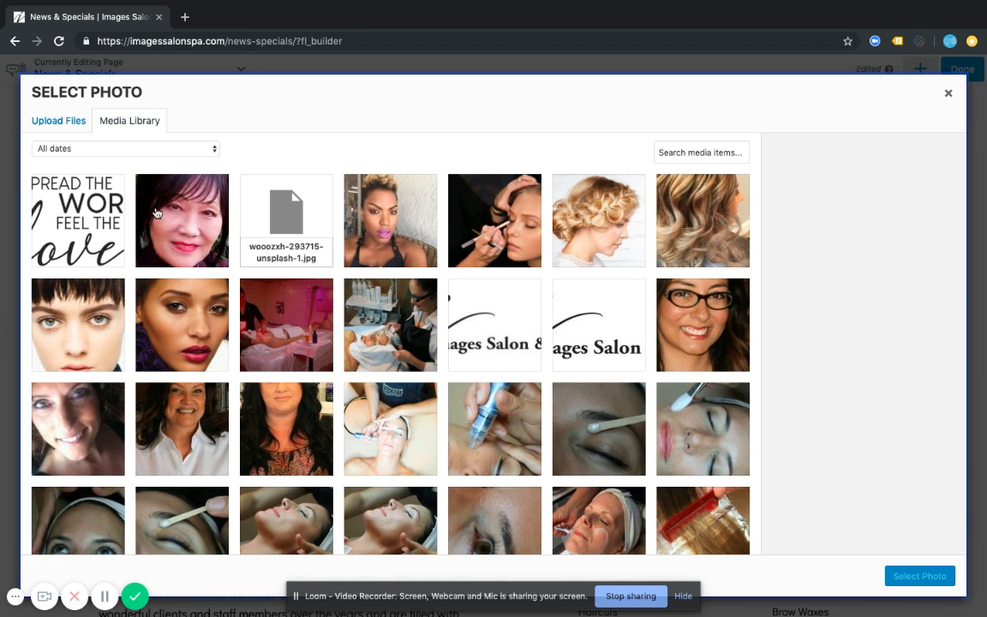
pyautogui.click(181, 232)
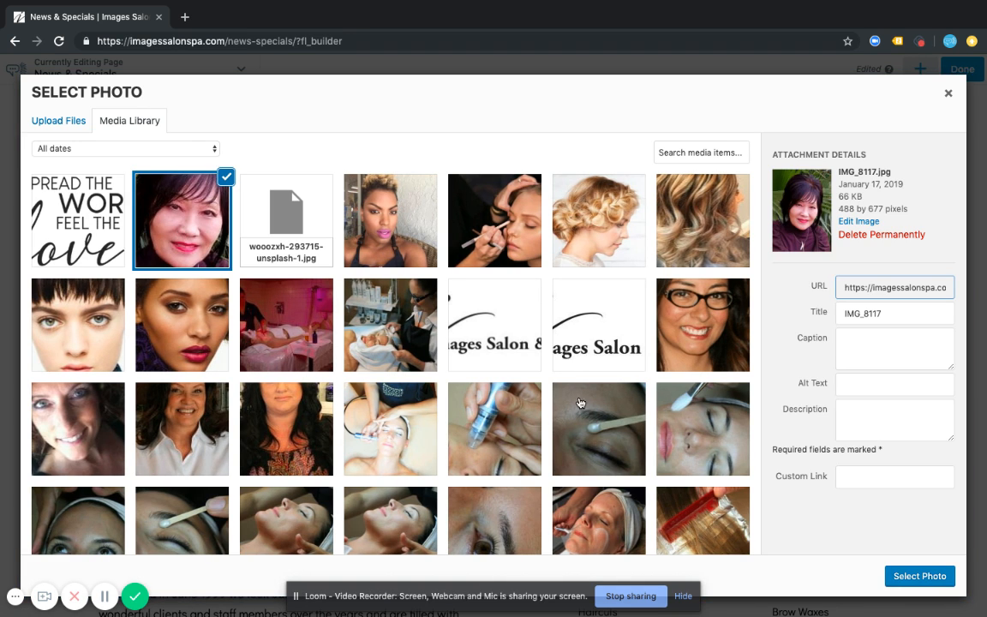
pyautogui.click(919, 575)
pyautogui.click(495, 482)
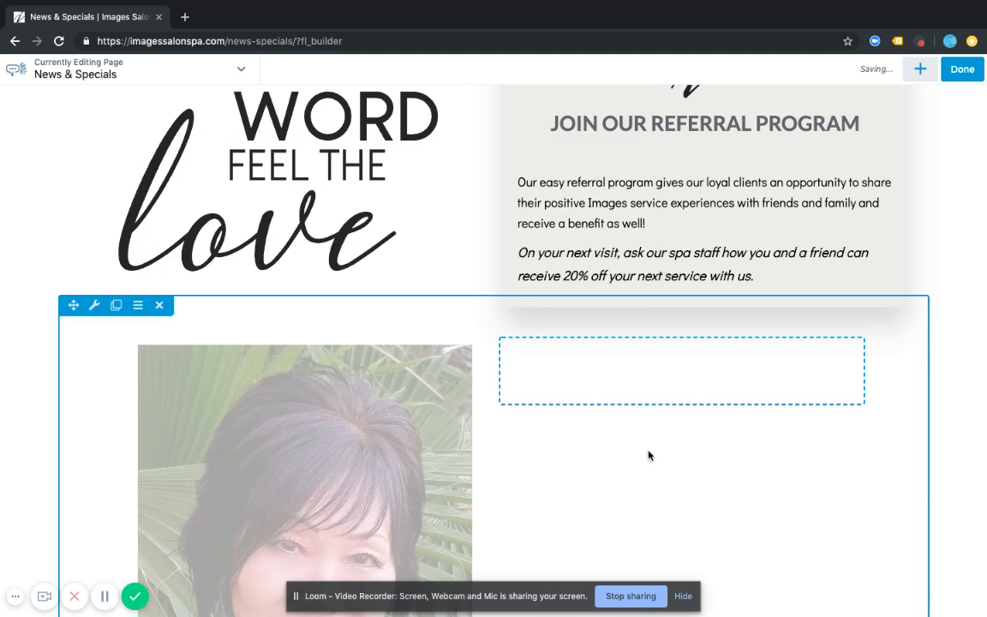
# - Add a Text Editor module to the new row's right column, fill it with repeated "gobblety gook" placeholder text, and save it
pyautogui.scroll(-3, 648, 456)
pyautogui.click(919, 71)
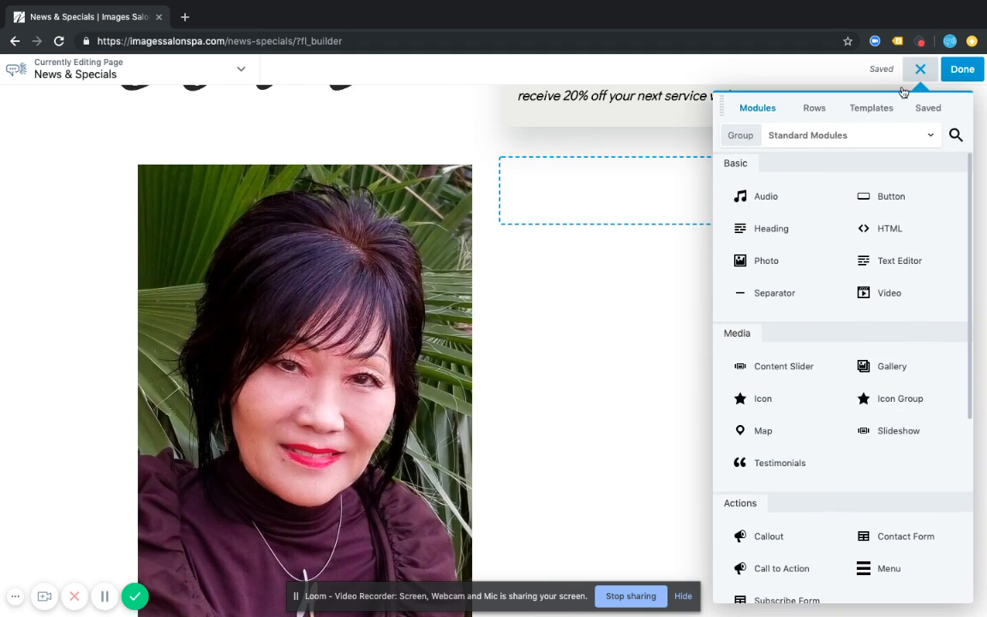
pyautogui.moveTo(903, 259); pyautogui.dragTo(664, 222)
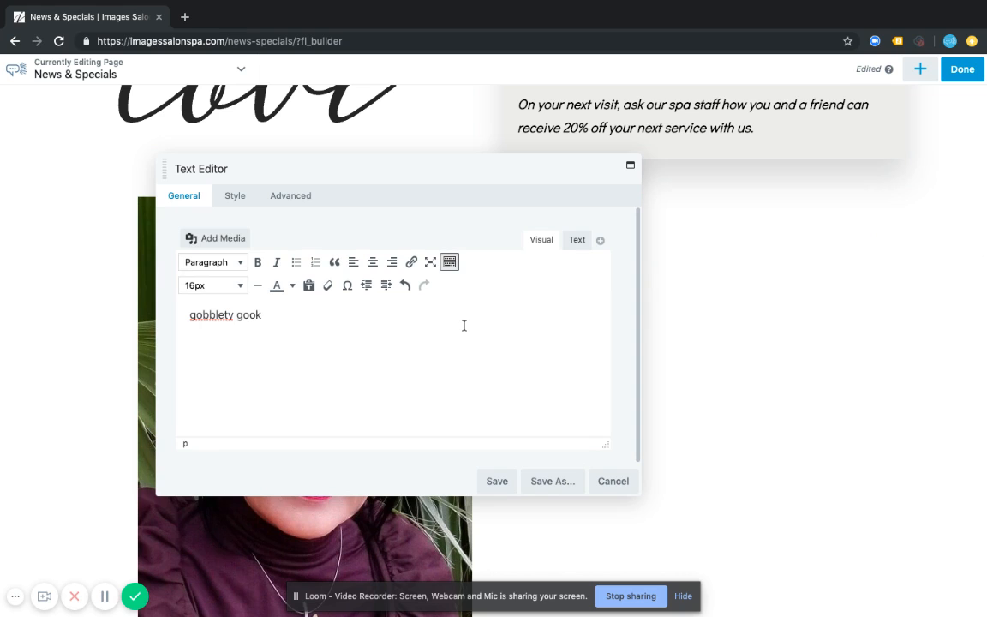
pyautogui.hotkey('ctrl', 'v')
pyautogui.hotkey('ctrl', 'v')
pyautogui.hotkey('ctrl', 'v')
pyautogui.hotkey('ctrl', 'v')
pyautogui.hotkey('ctrl', 'v')
pyautogui.hotkey('ctrl', 'v')
pyautogui.hotkey('ctrl', 'v')
pyautogui.hotkey('ctrl', 'v')
pyautogui.hotkey('ctrl', 'v')
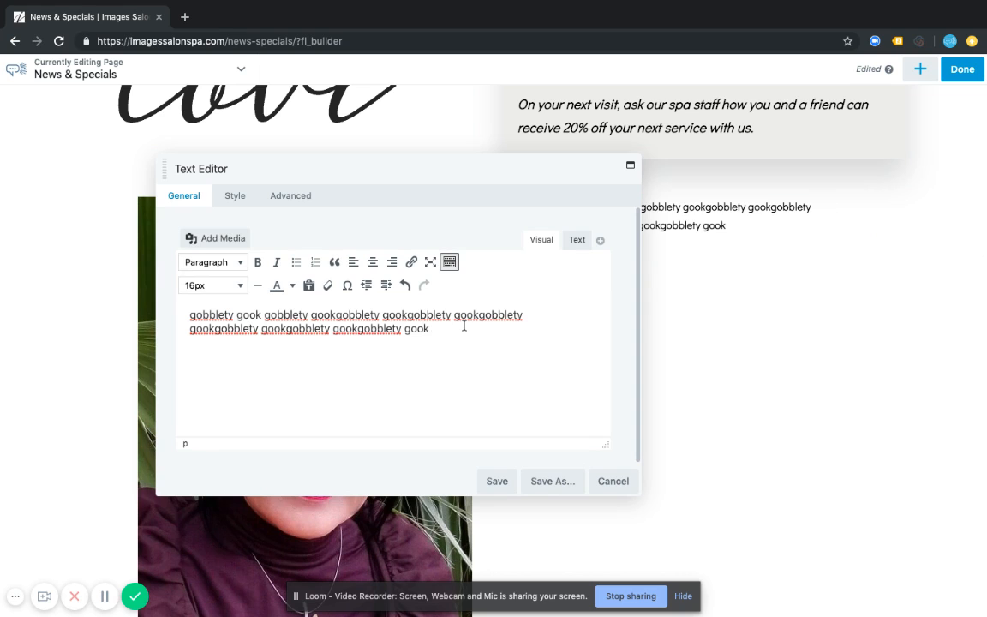
pyautogui.click(496, 481)
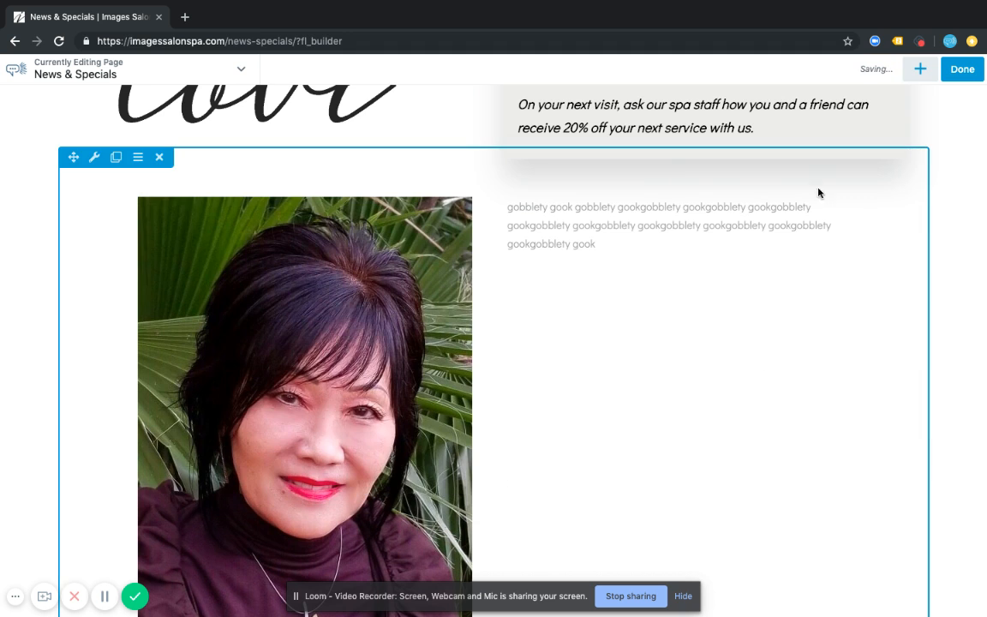
pyautogui.click(922, 71)
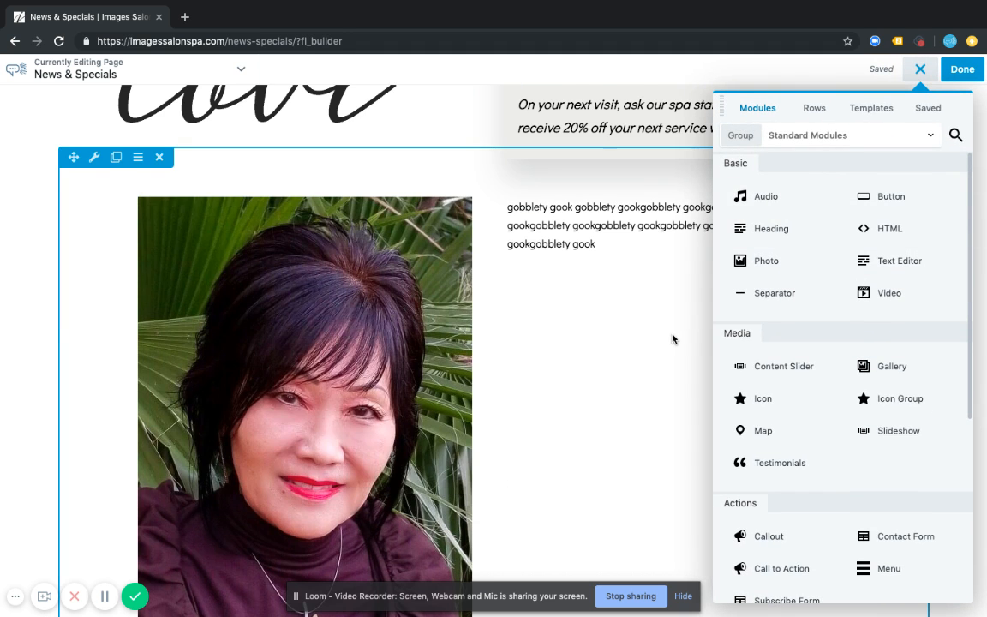
pyautogui.scroll(3, 672, 337)
pyautogui.scroll(1, 634, 174)
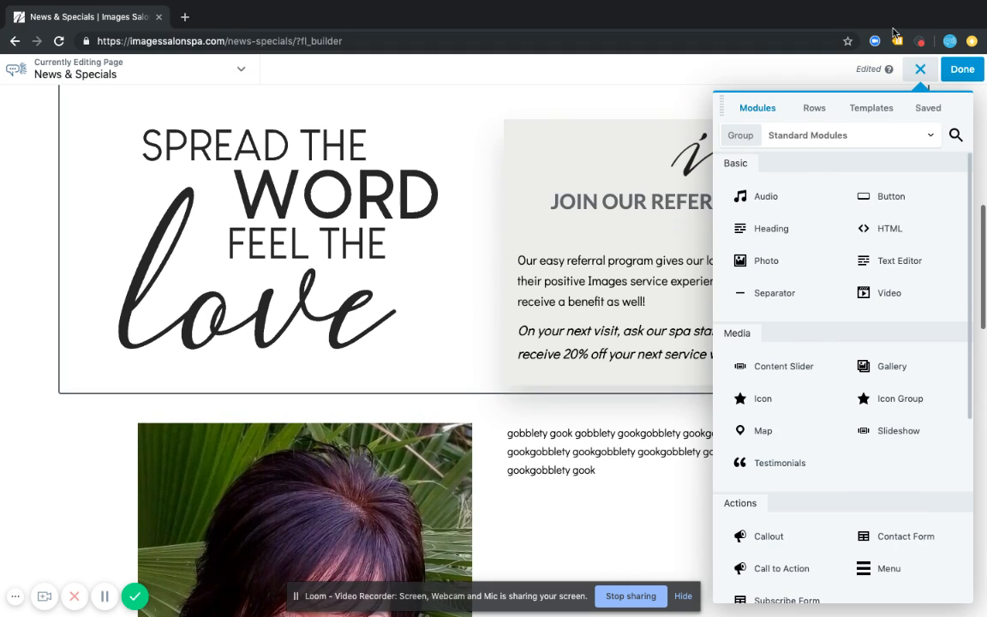
pyautogui.click(920, 70)
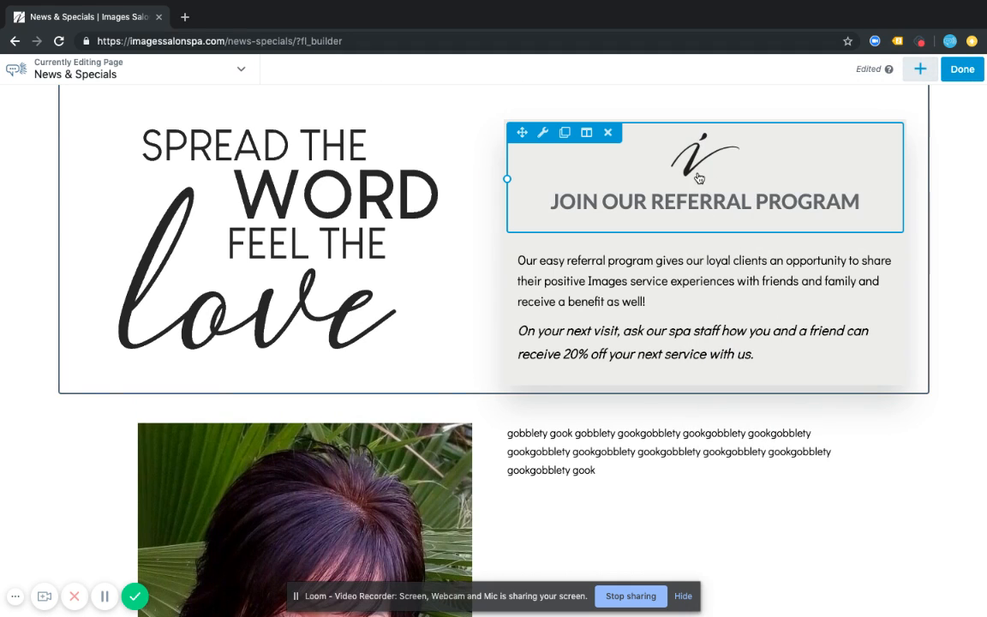
pyautogui.click(566, 134)
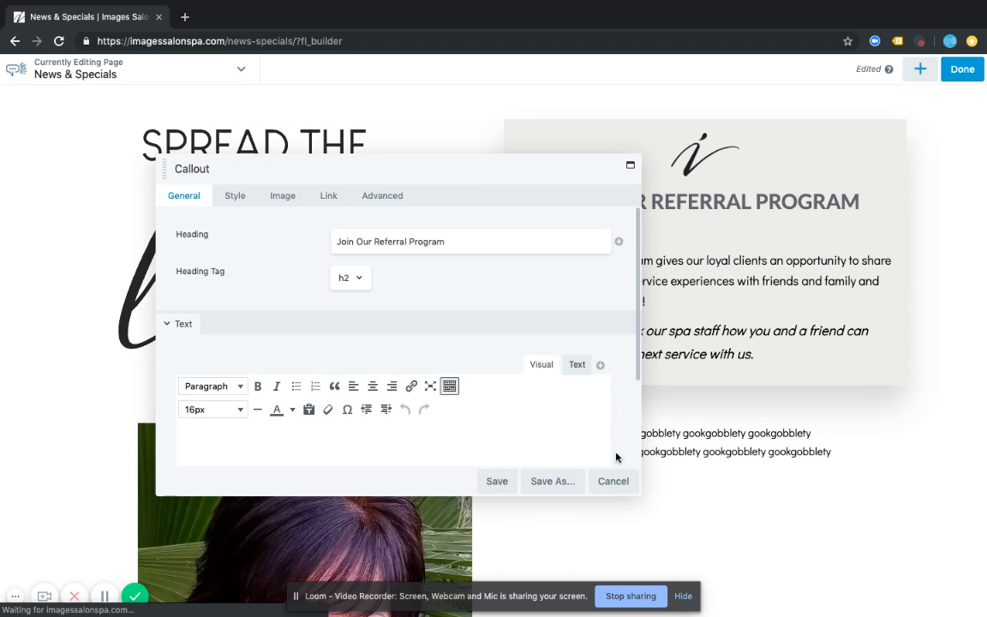
pyautogui.click(612, 479)
# - Duplicate the "Join Our Referral Program" callout and move the copy above the placeholder text in the new row's right column
pyautogui.moveTo(572, 151)
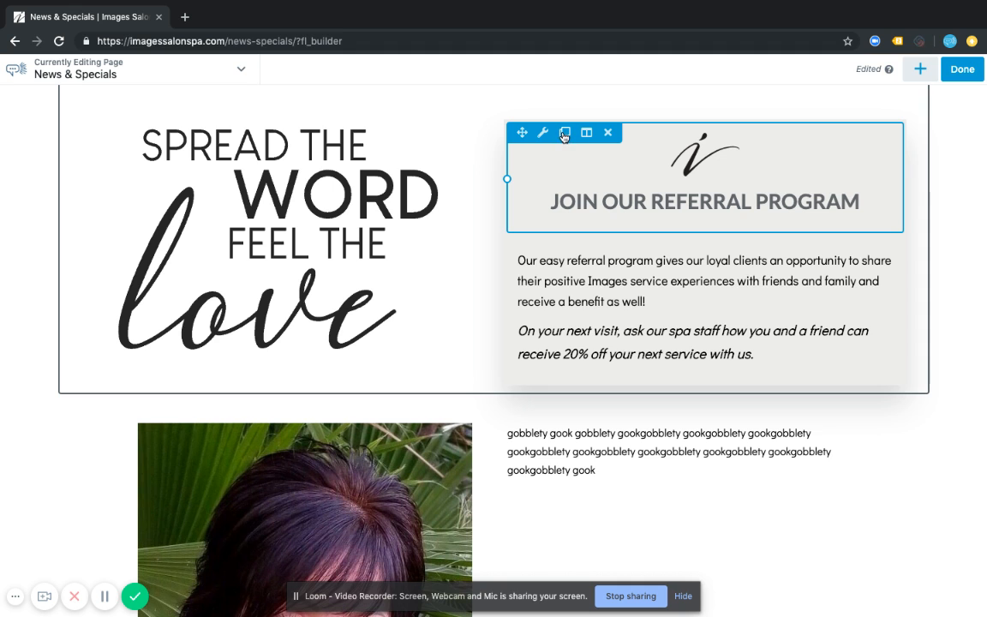
pyautogui.click(563, 134)
pyautogui.scroll(-1, 672, 298)
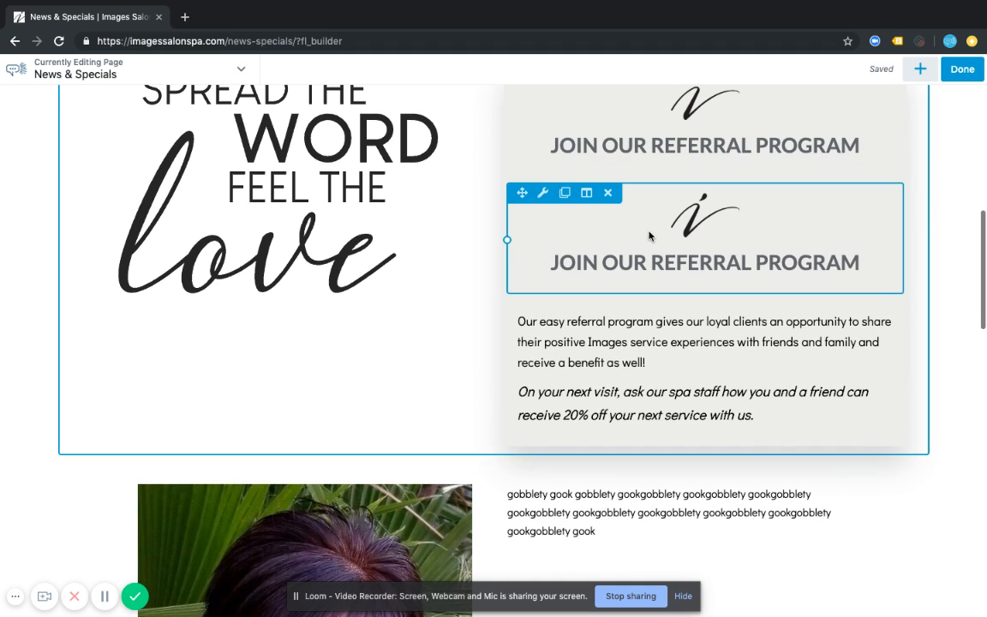
pyautogui.moveTo(522, 192); pyautogui.dragTo(662, 505)
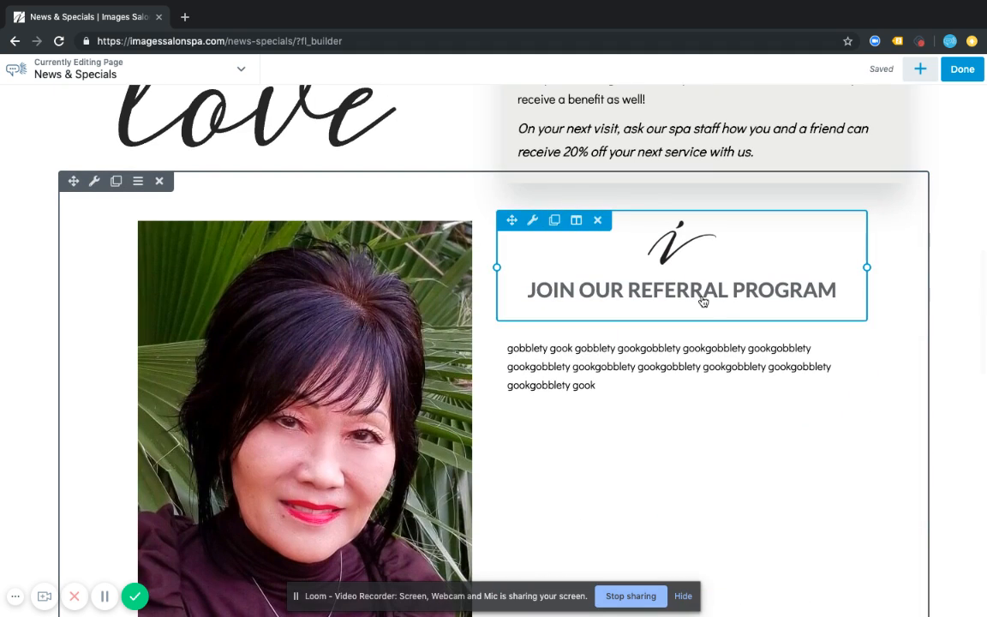
# - Change the copied callout's heading to "The next special" and save the module
pyautogui.click(700, 302)
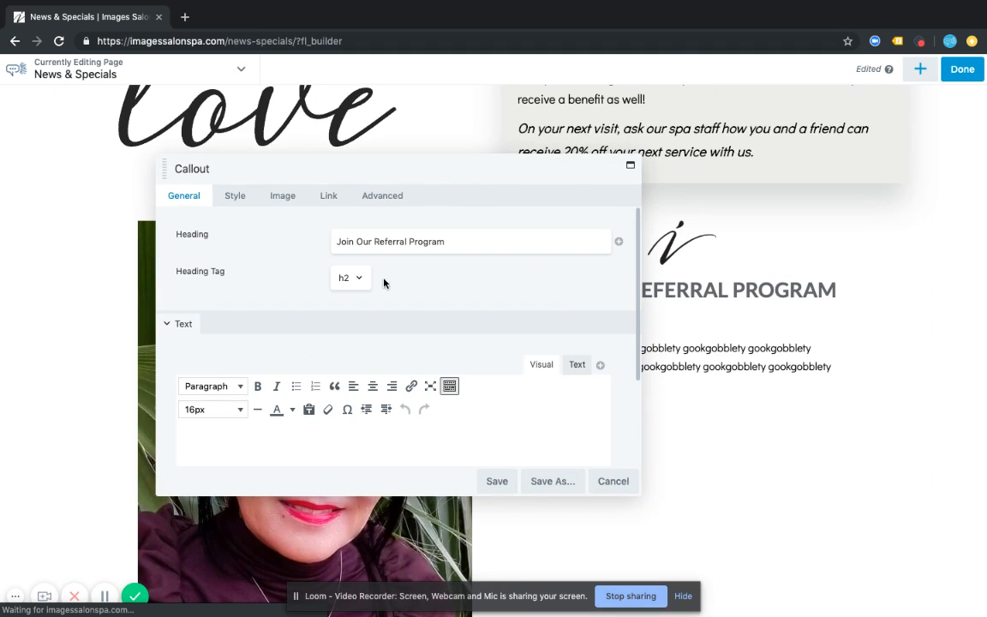
pyautogui.tripleClick(405, 242)
pyautogui.write('The next st')
pyautogui.press('BackSpace')
pyautogui.write('pecial')
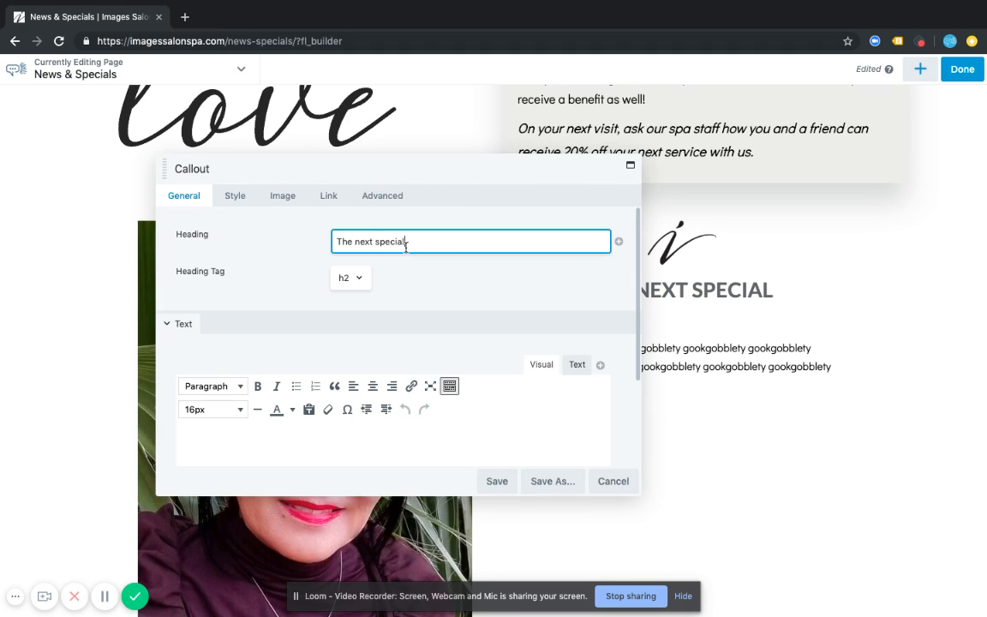
pyautogui.click(104, 597)
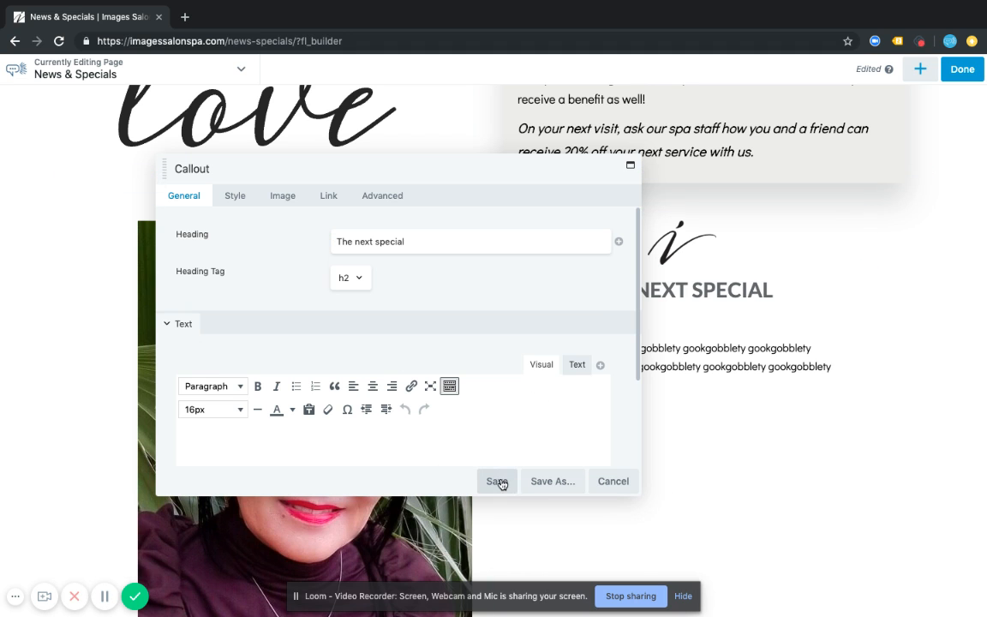
pyautogui.click(498, 480)
# - Delete the entire two-column row containing the portrait photo, "The next special" callout and placeholder text
pyautogui.scroll(-2, 645, 425)
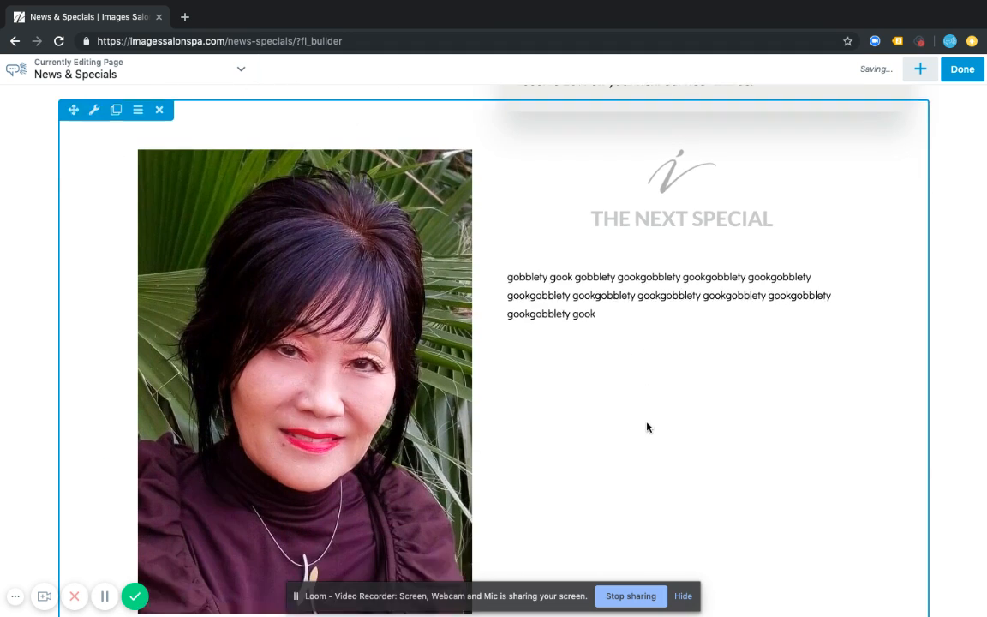
pyautogui.scroll(-3, 665, 267)
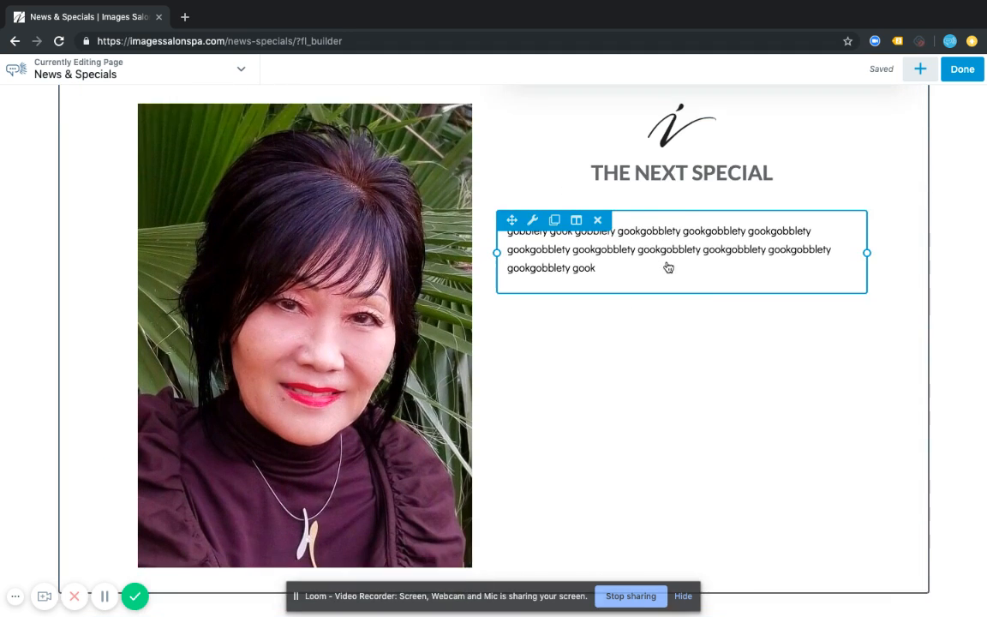
pyautogui.scroll(2, 667, 266)
pyautogui.scroll(4, 660, 248)
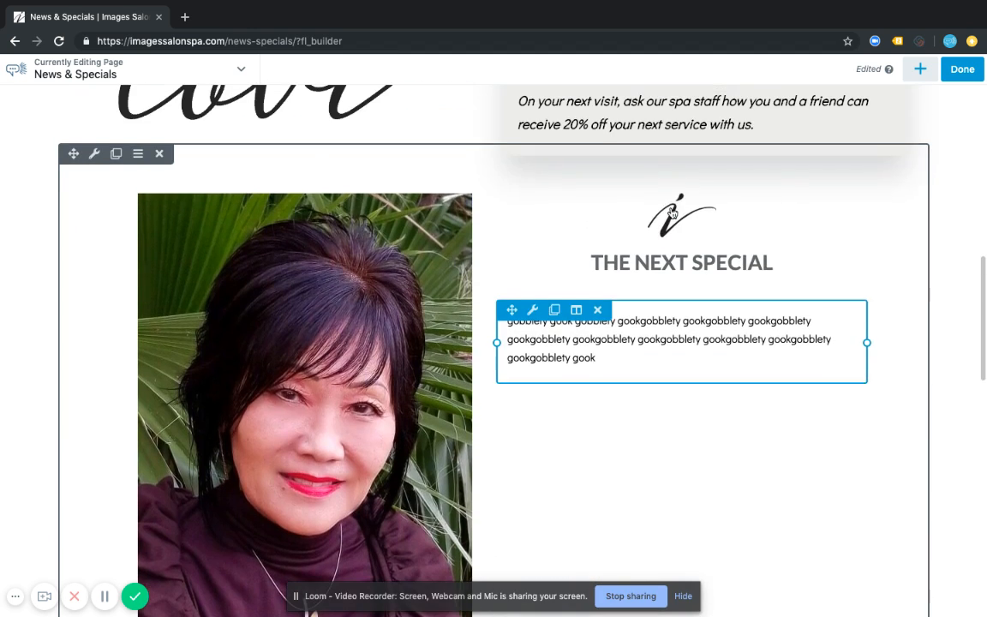
pyautogui.scroll(-1, 676, 298)
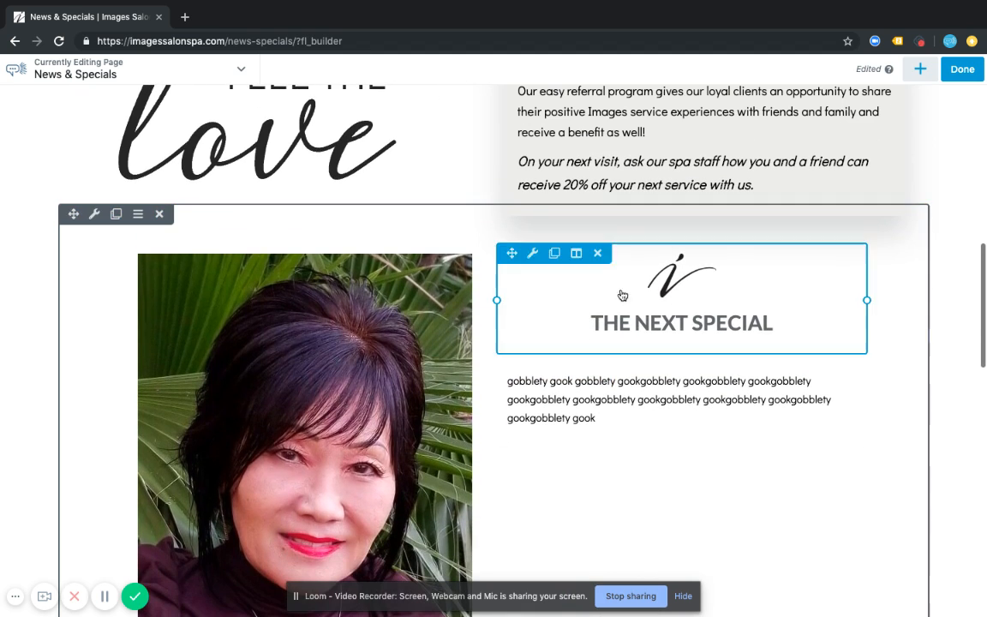
pyautogui.click(160, 215)
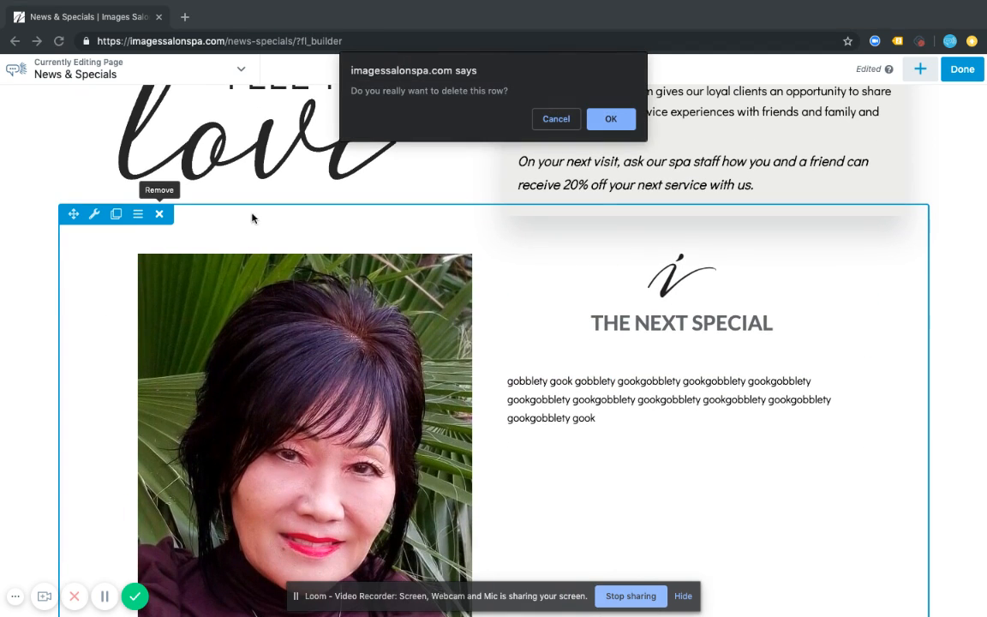
pyautogui.click(610, 119)
# - Duplicate the whole "Spread the word, feel the love" referral program row
pyautogui.scroll(4, 142, 178)
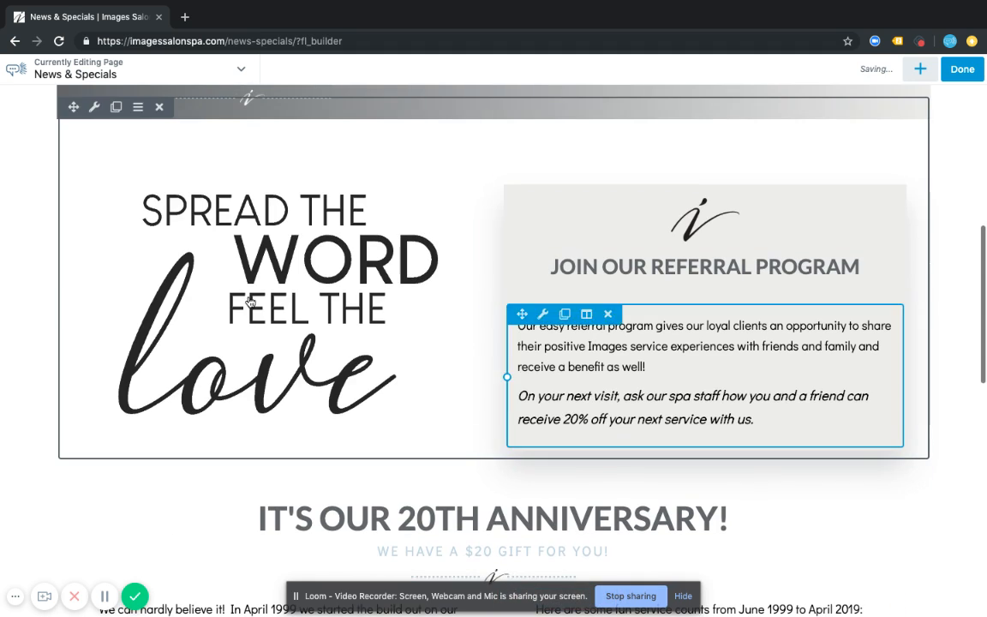
pyautogui.scroll(2, 146, 180)
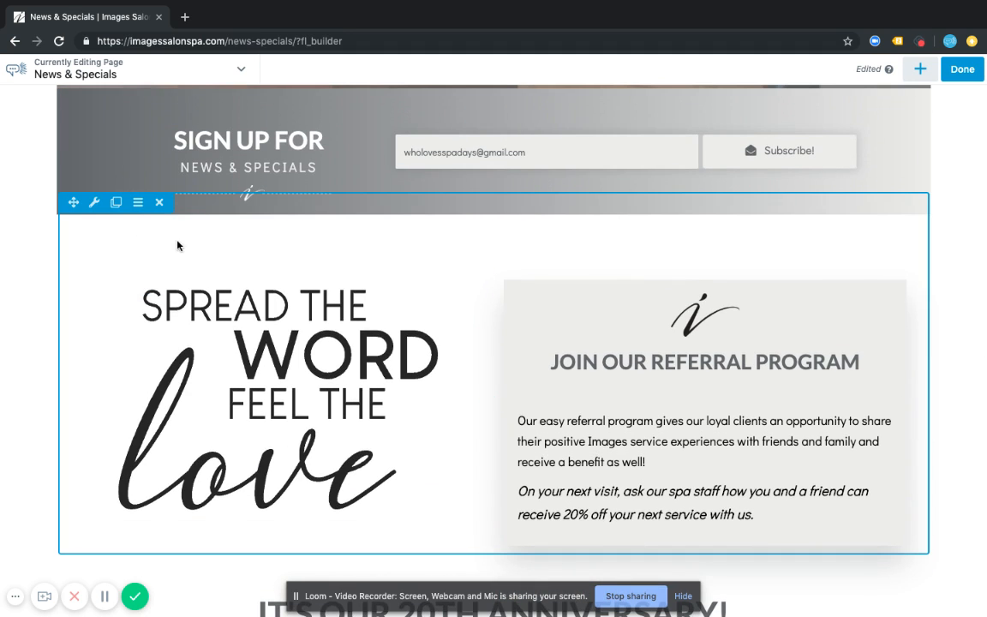
pyautogui.click(115, 202)
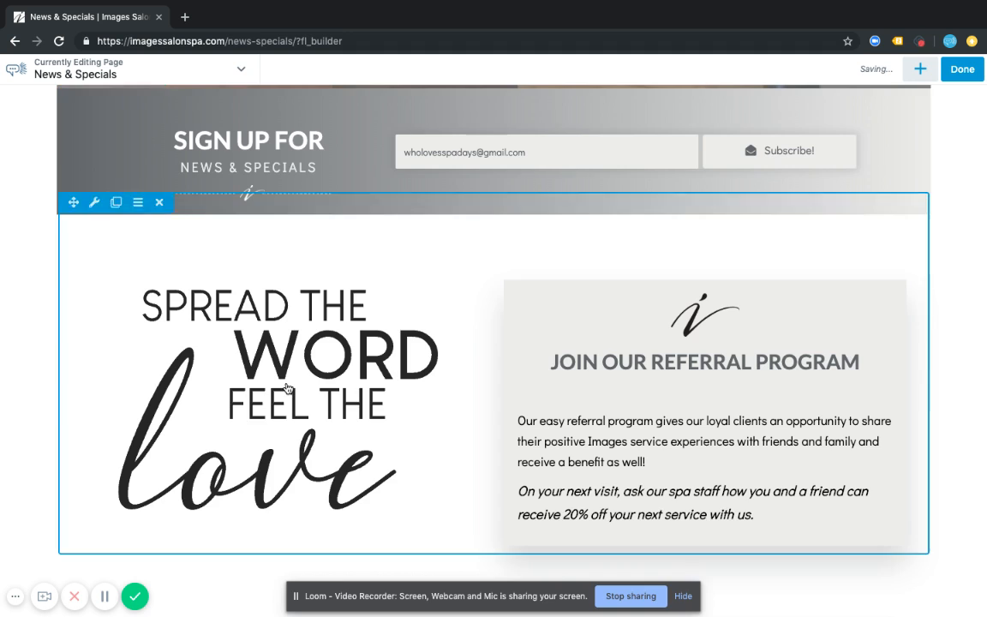
# - Examine the duplicated referral row's layout, image, callout and text as a starting point for a new special
pyautogui.scroll(-5, 283, 387)
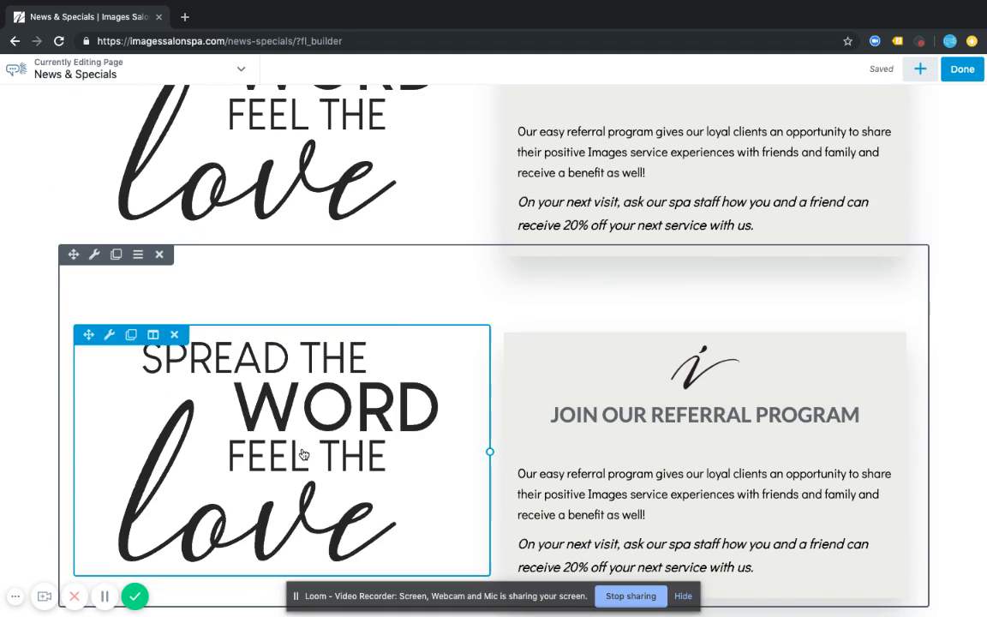
pyautogui.scroll(-2, 299, 451)
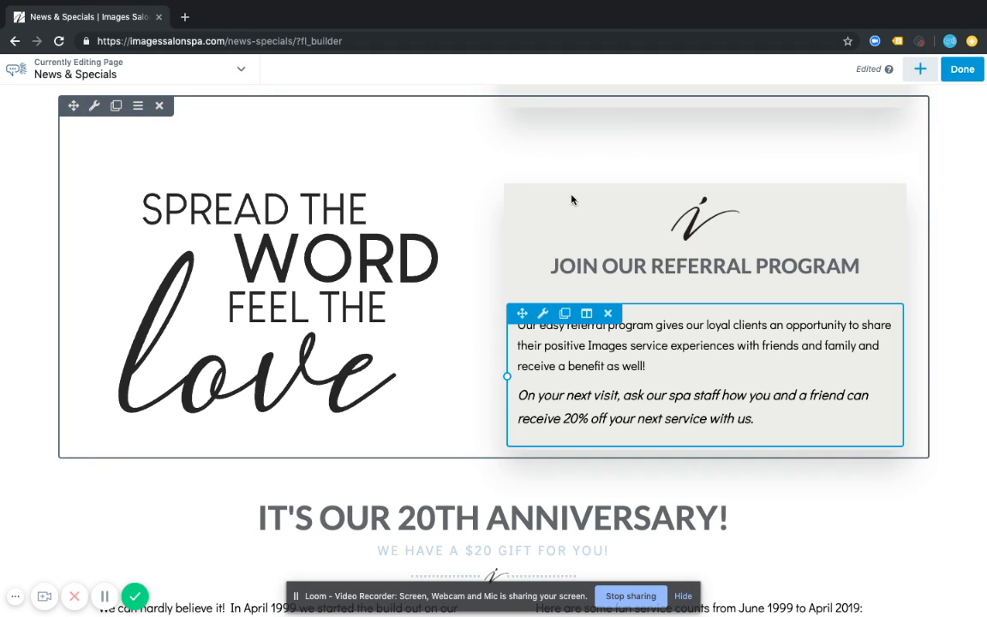
pyautogui.scroll(3, 453, 343)
pyautogui.scroll(1, 454, 342)
pyautogui.scroll(-2, 462, 300)
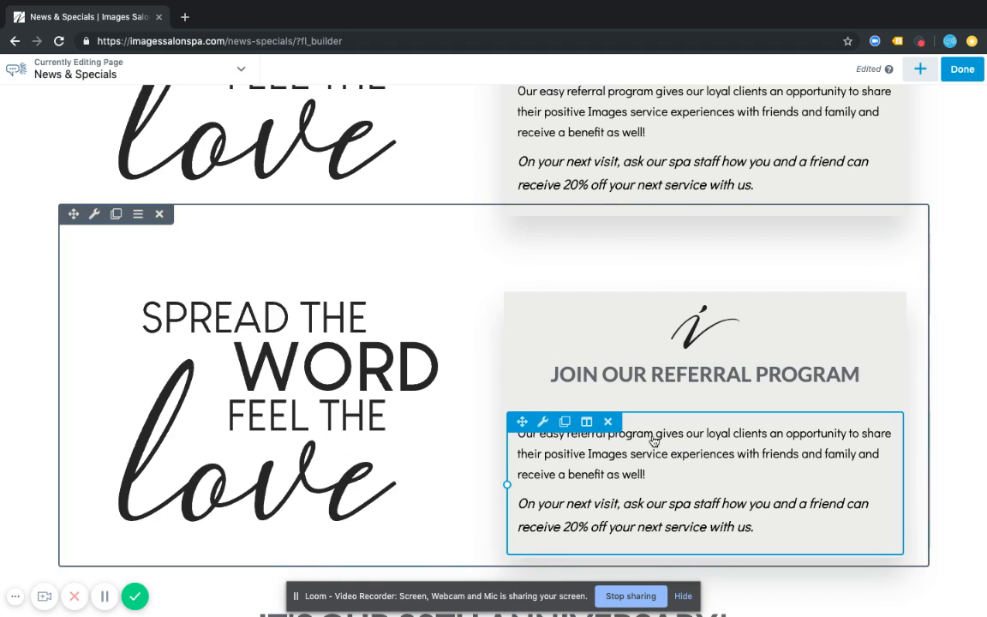
pyautogui.scroll(-1, 664, 403)
pyautogui.scroll(1, 674, 368)
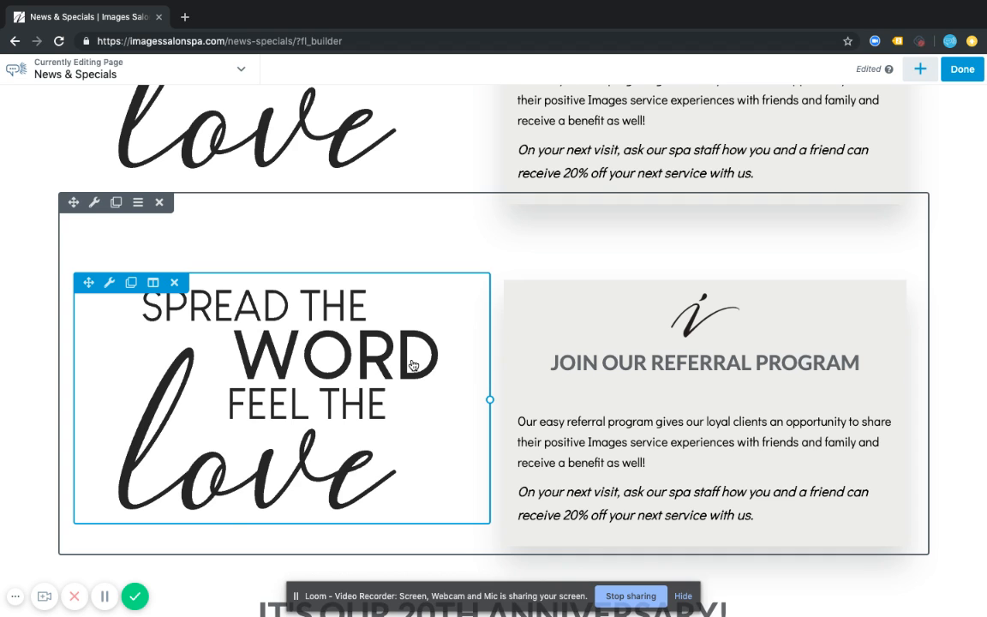
pyautogui.scroll(1, 413, 365)
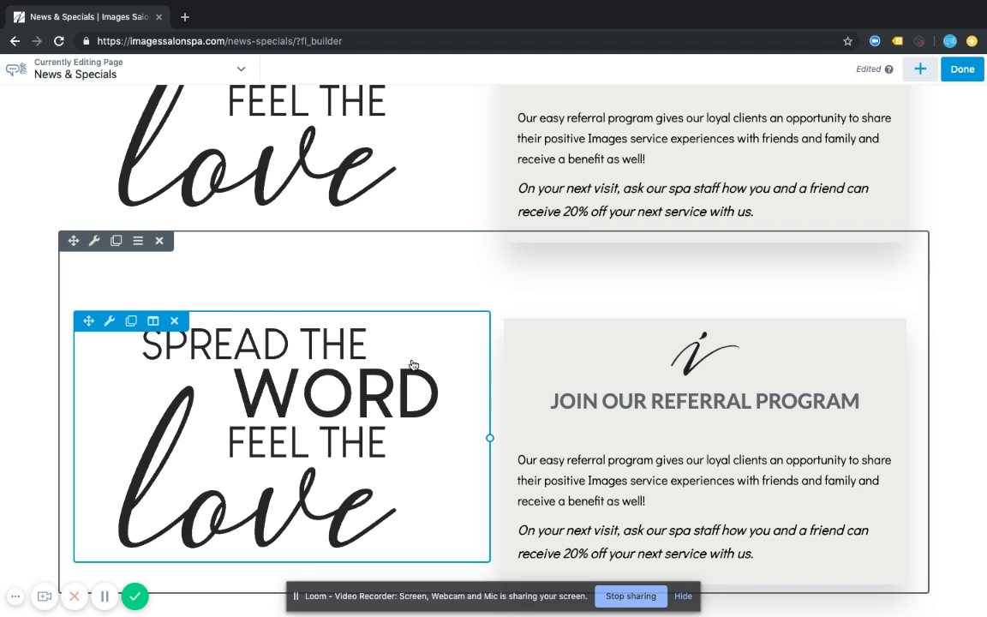
pyautogui.scroll(-1, 412, 364)
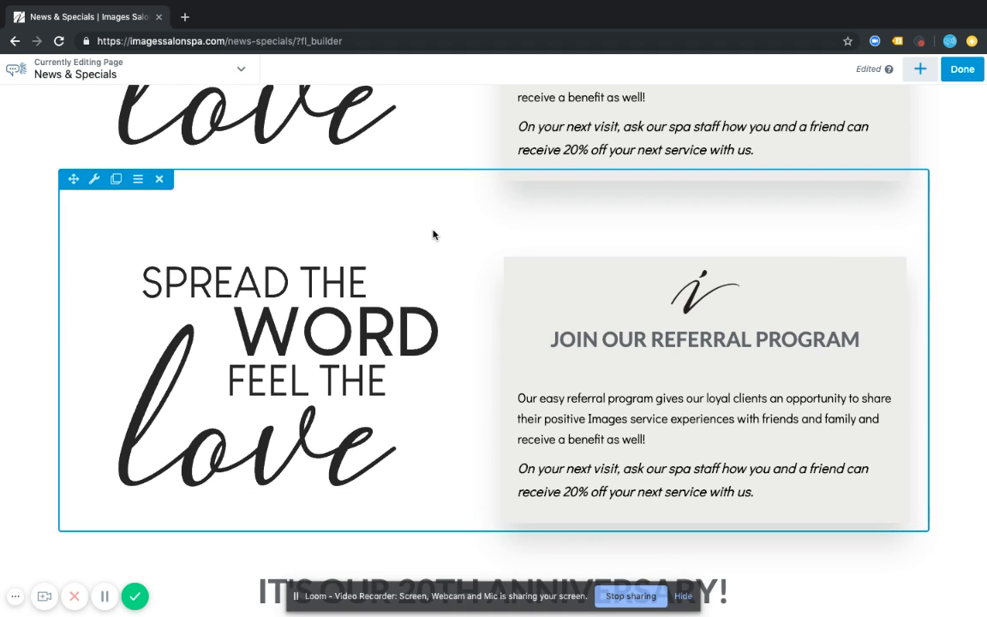
# - Open the 20th anniversary row's advanced settings and review its spacing and visibility rules
pyautogui.scroll(-4, 433, 235)
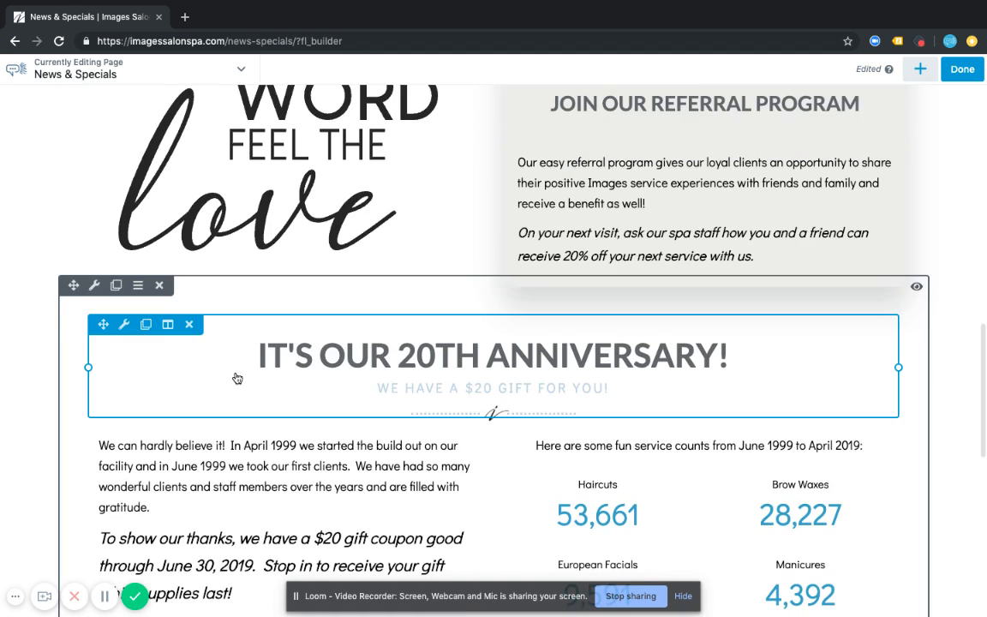
pyautogui.scroll(-2, 238, 378)
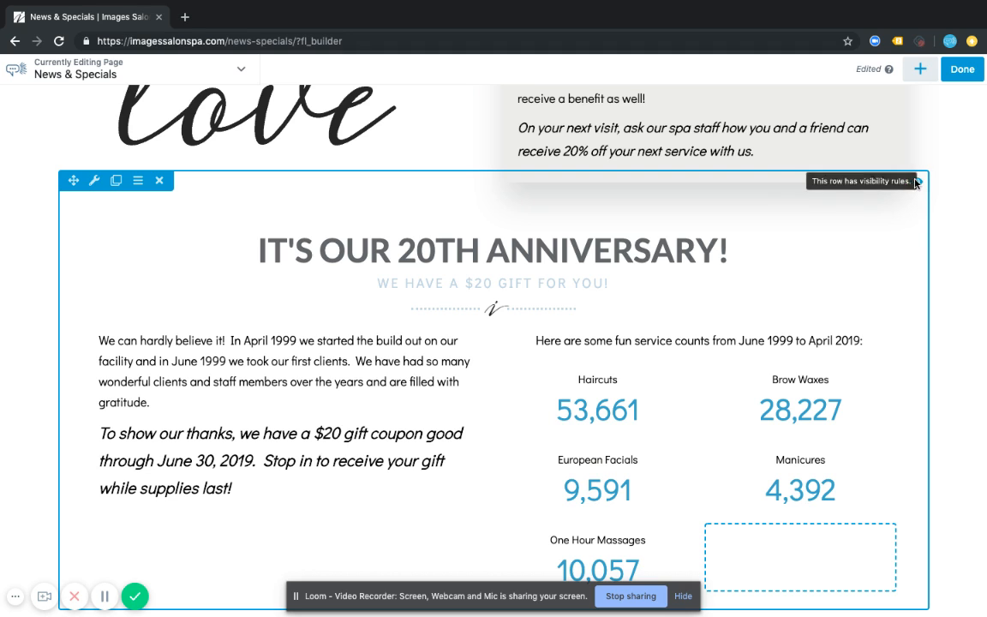
pyautogui.click(95, 182)
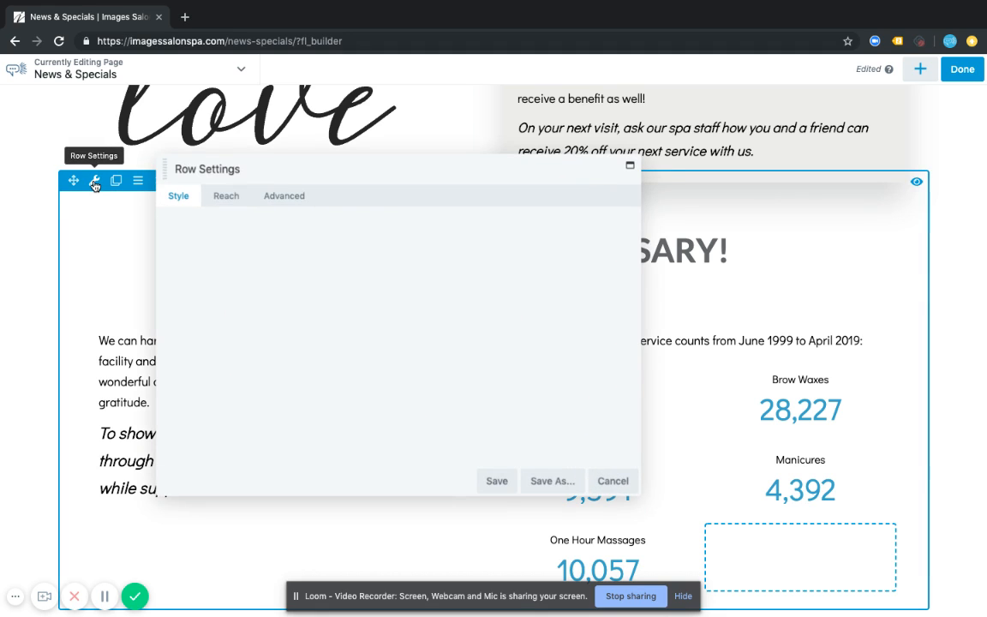
pyautogui.click(285, 196)
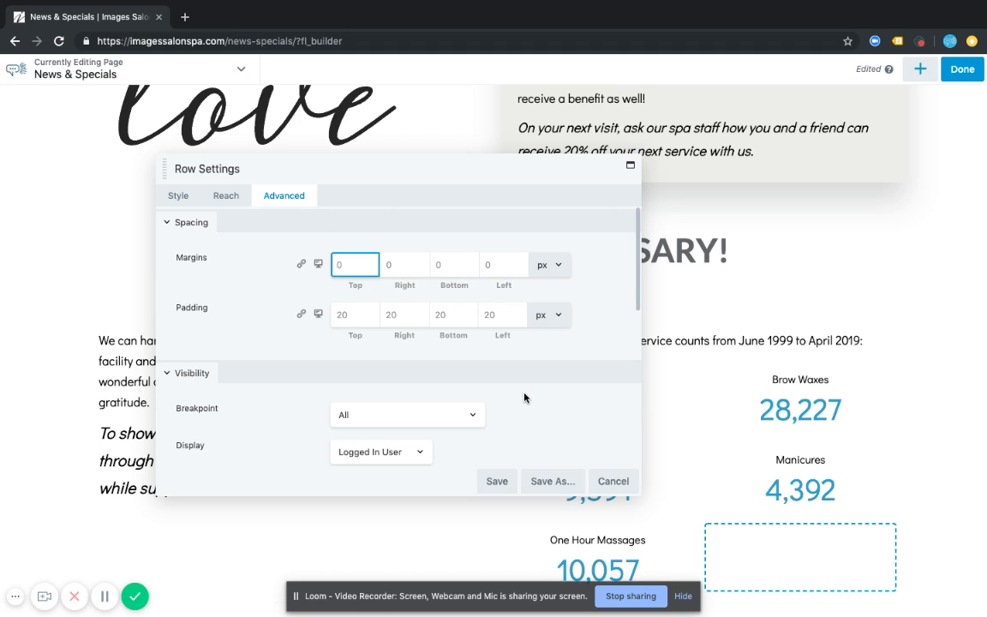
pyautogui.scroll(-5, 525, 397)
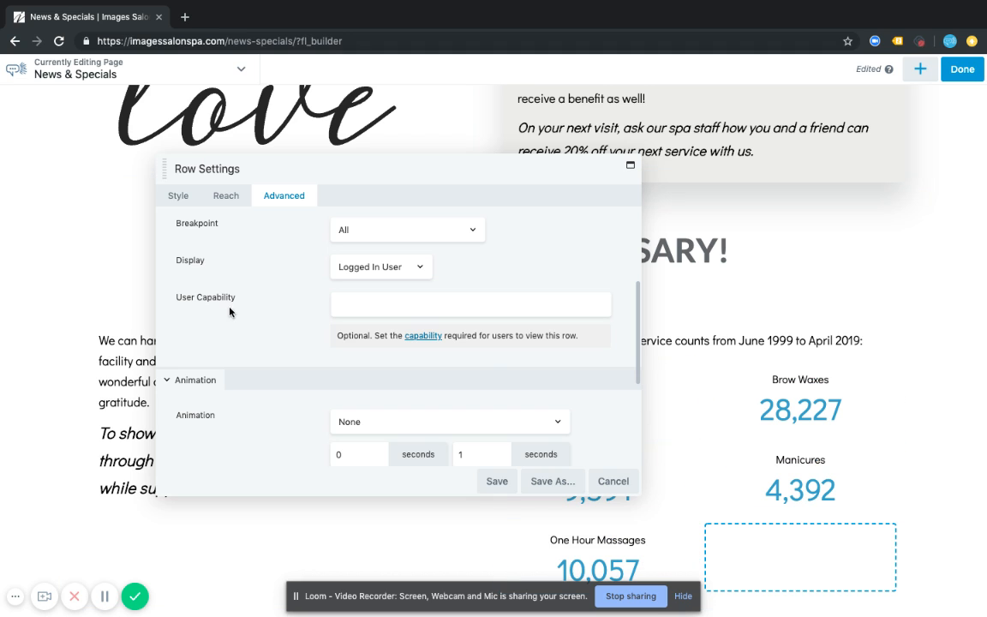
pyautogui.scroll(2, 278, 319)
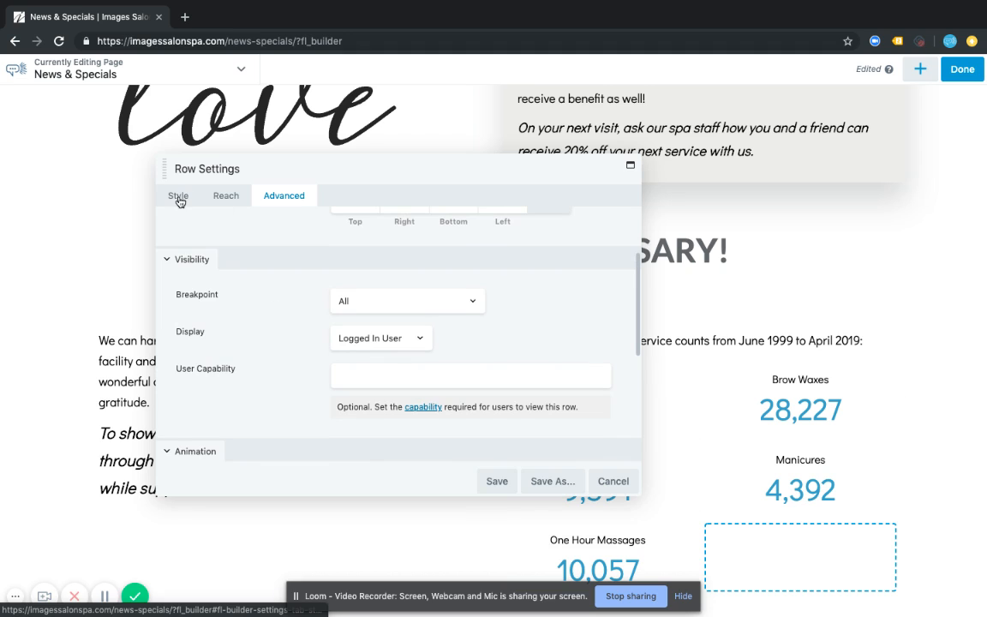
# - Set the 20th anniversary row's visibility display to Always and save the row settings
pyautogui.click(179, 196)
pyautogui.click(292, 198)
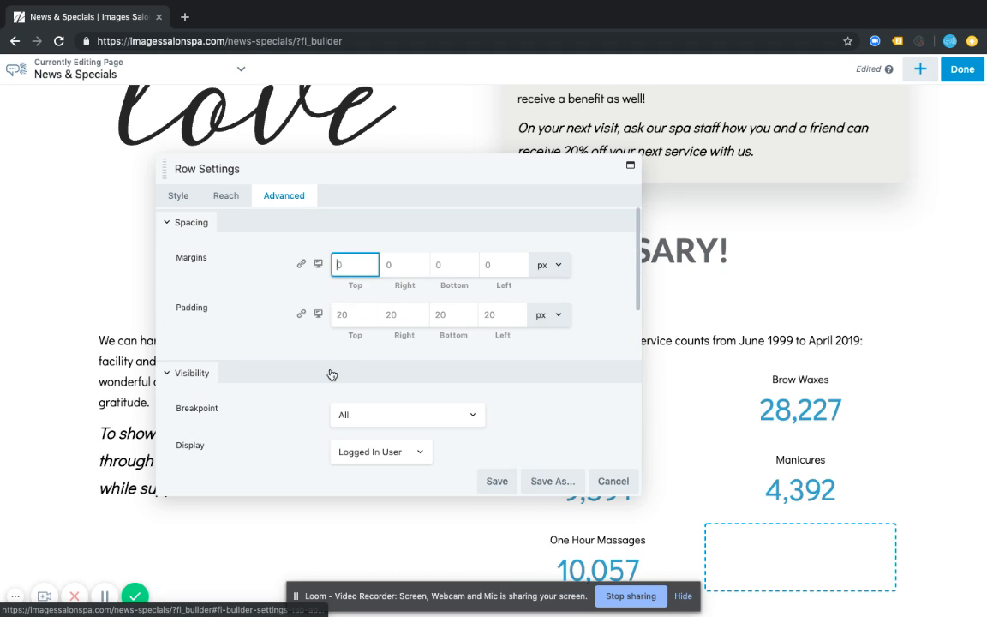
pyautogui.scroll(-3, 325, 360)
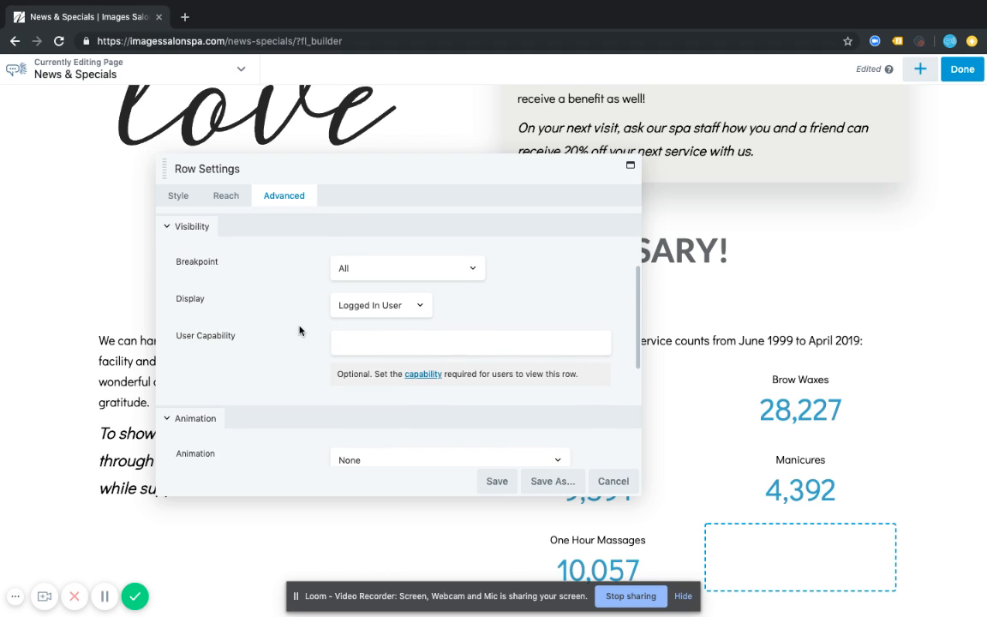
pyautogui.scroll(-1, 292, 326)
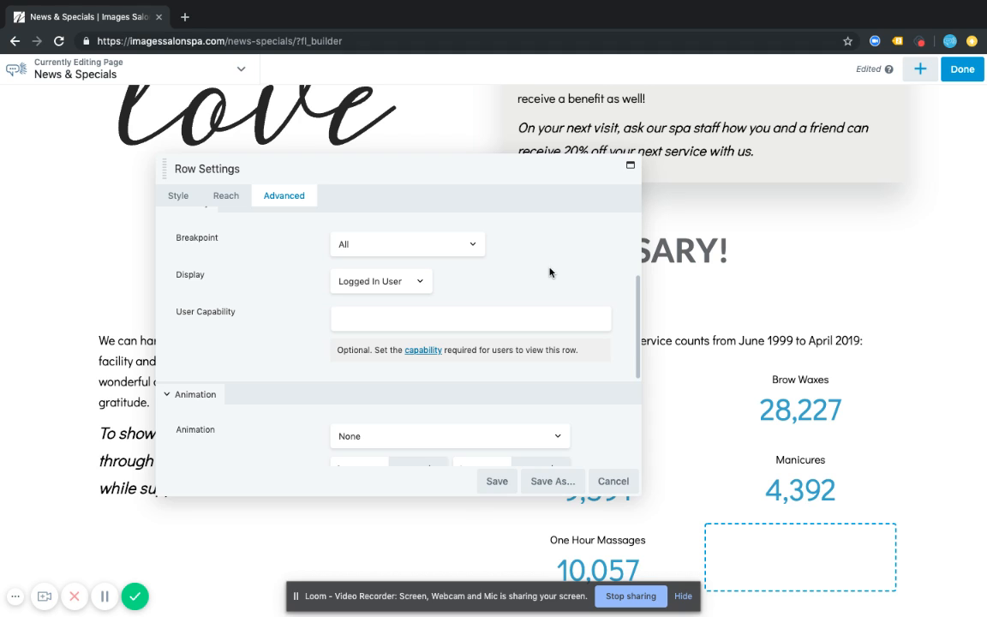
pyautogui.scroll(-1, 550, 273)
pyautogui.scroll(1, 549, 275)
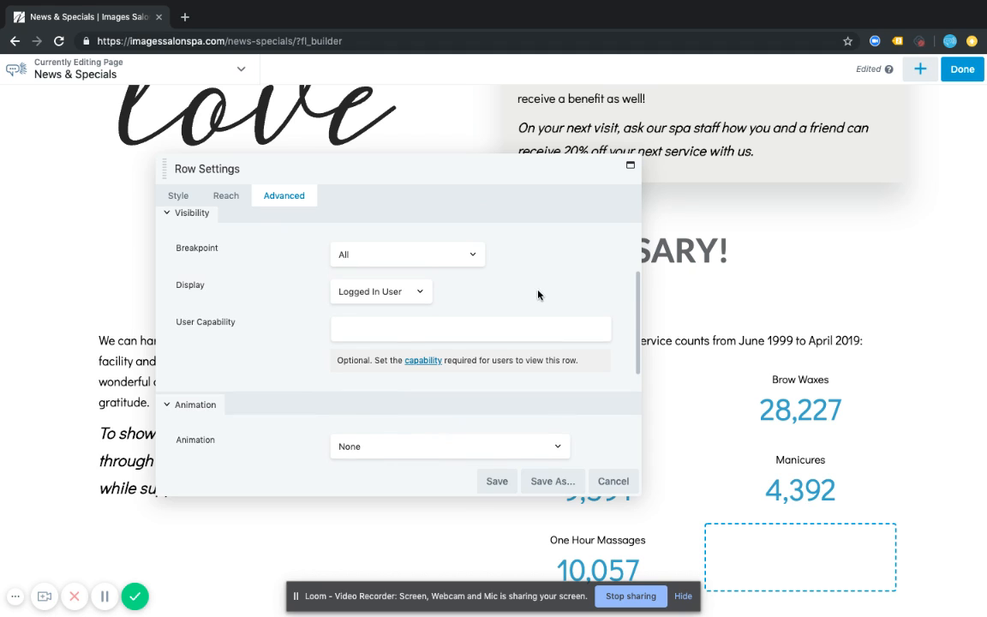
pyautogui.click(417, 291)
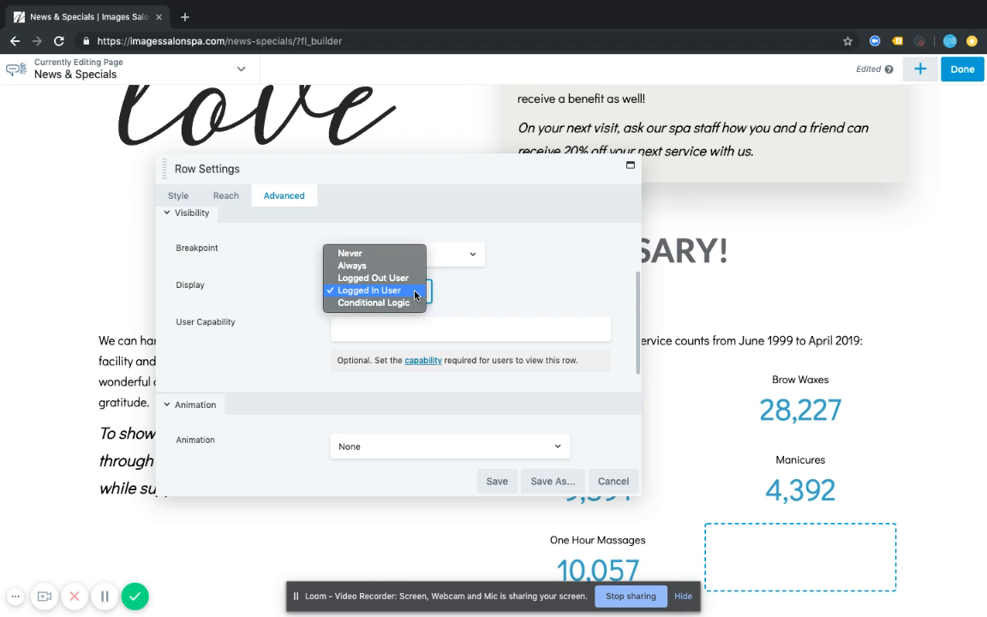
pyautogui.click(370, 267)
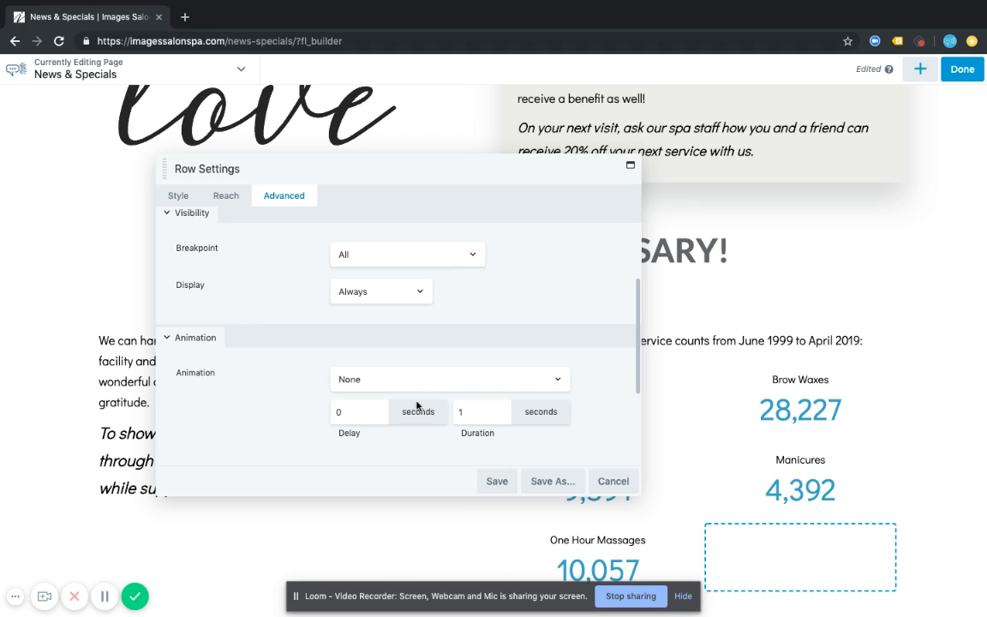
pyautogui.click(497, 482)
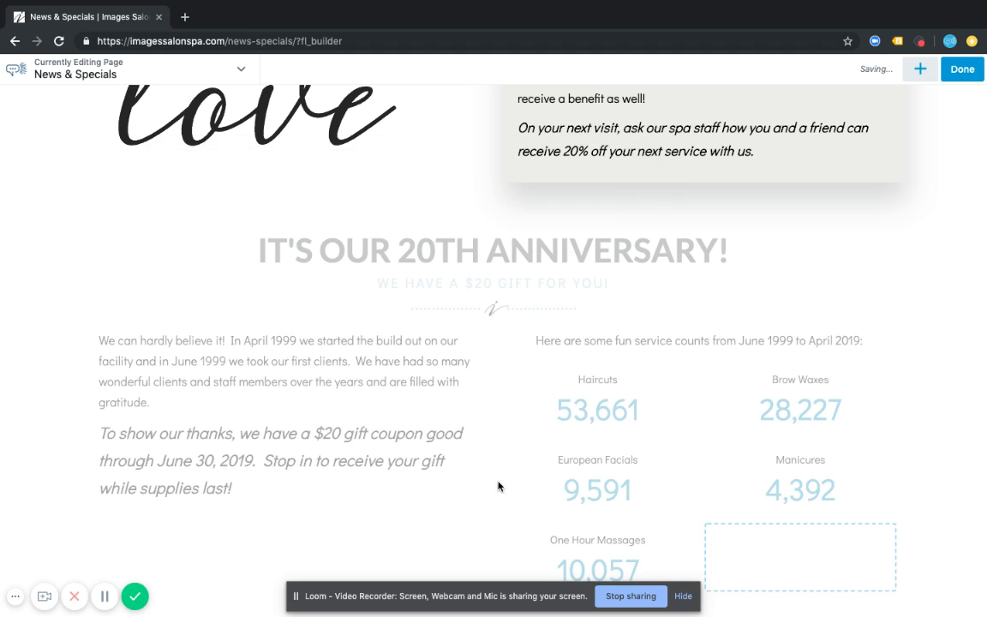
# - Delete the duplicated "Spread the word, feel the love" referral row directly above the 20th anniversary section
pyautogui.scroll(3, 643, 220)
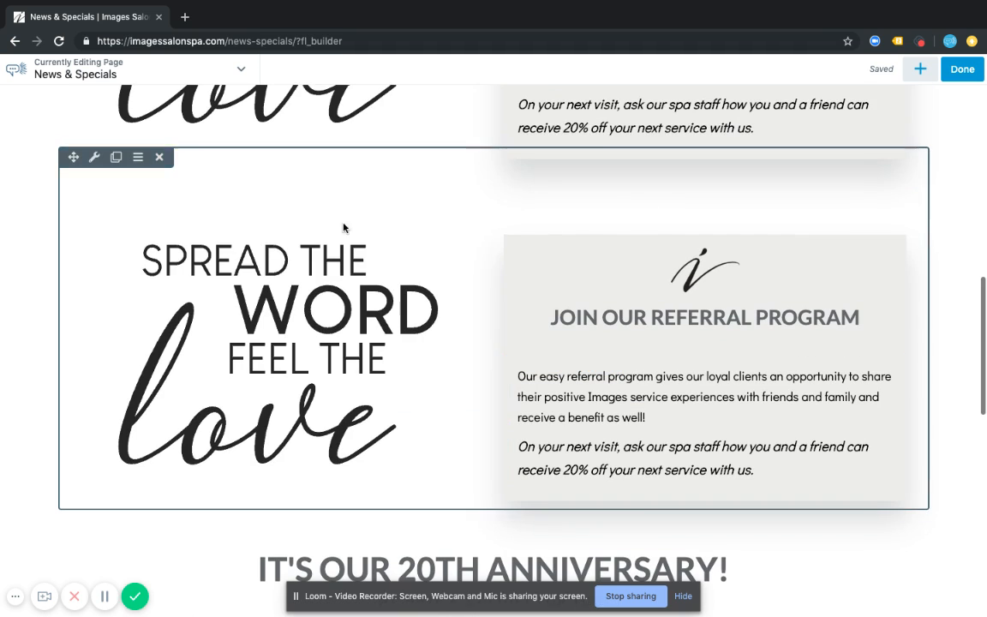
pyautogui.click(159, 158)
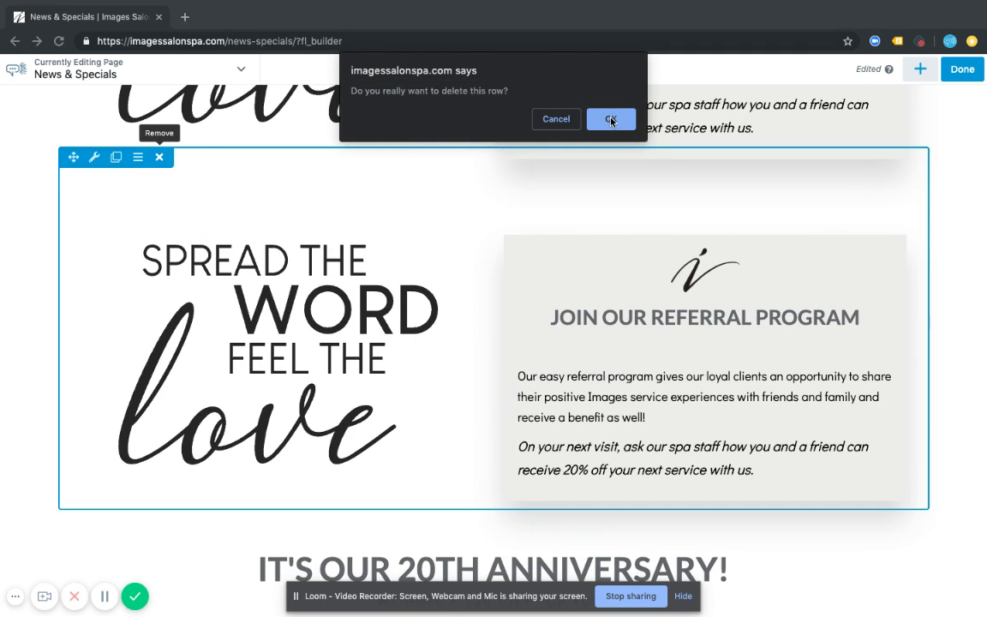
pyautogui.click(610, 121)
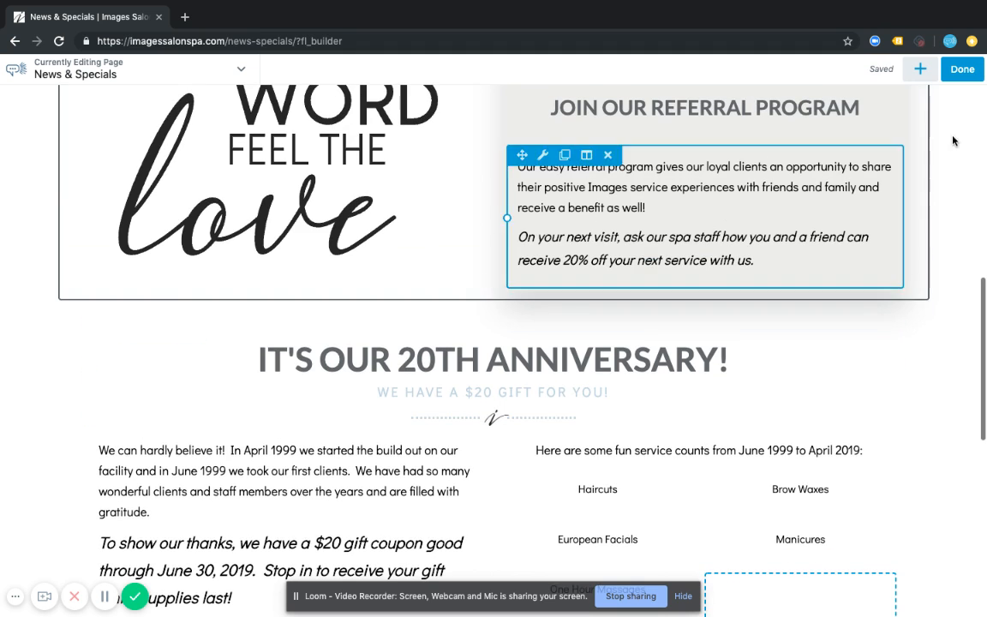
pyautogui.press('super+z')
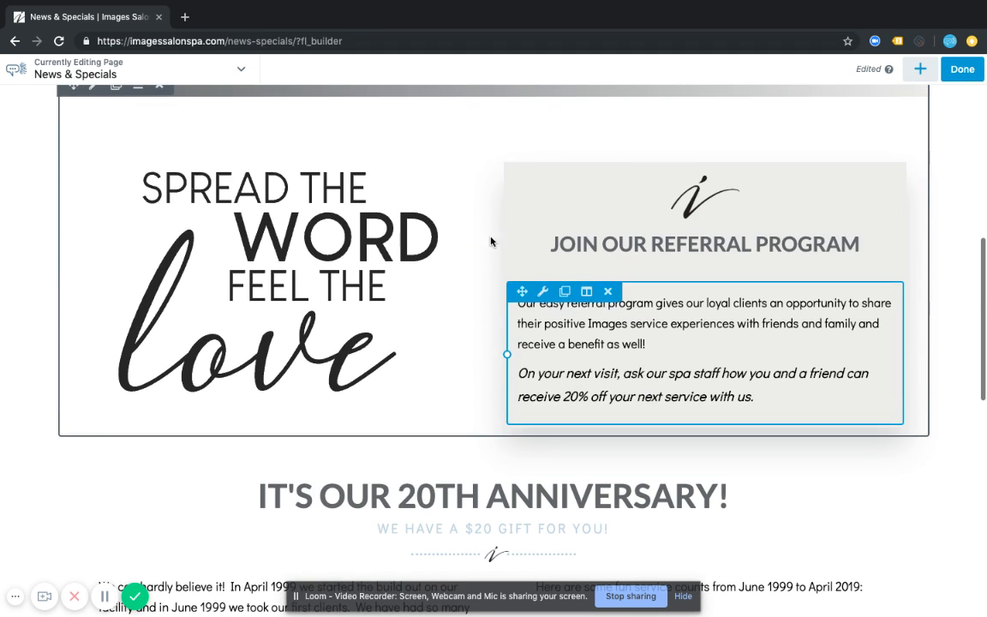
# - Browse the available modules, row column layouts, and saved rows and modules that can be added to the page
pyautogui.click(920, 69)
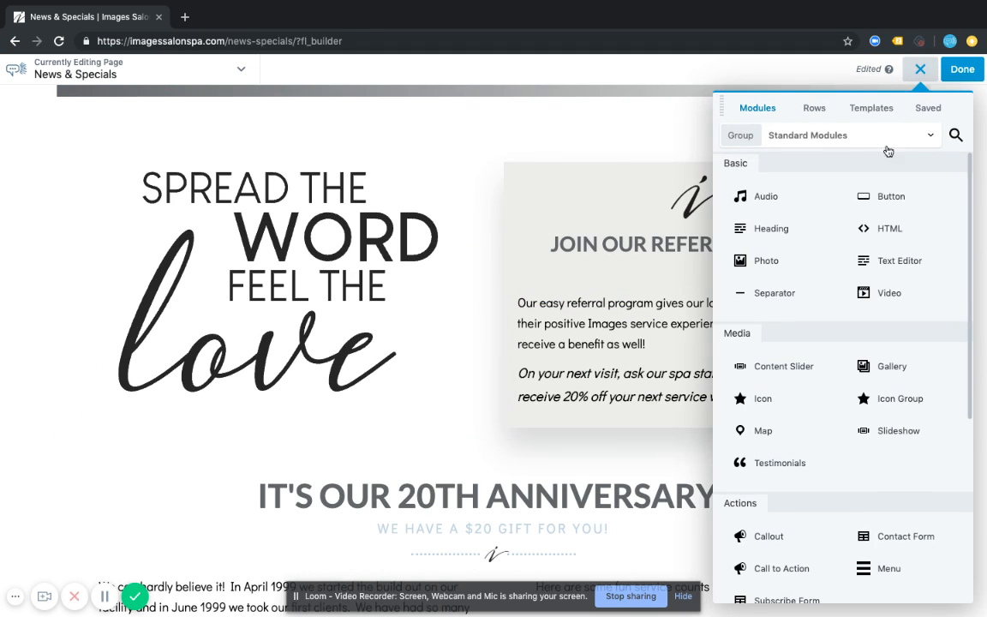
pyautogui.click(814, 108)
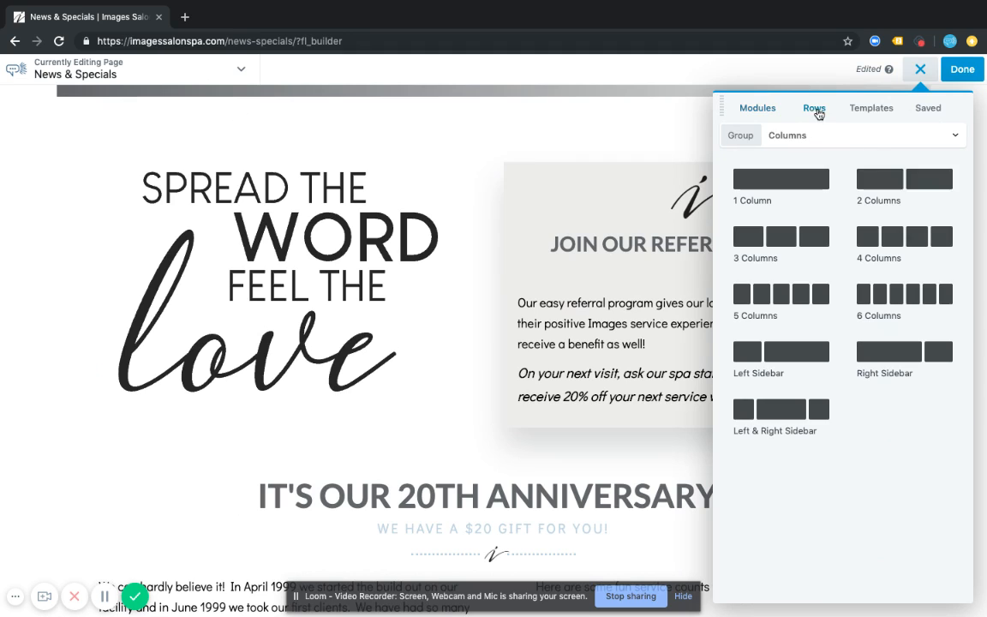
pyautogui.click(926, 108)
pyautogui.scroll(-3, 833, 506)
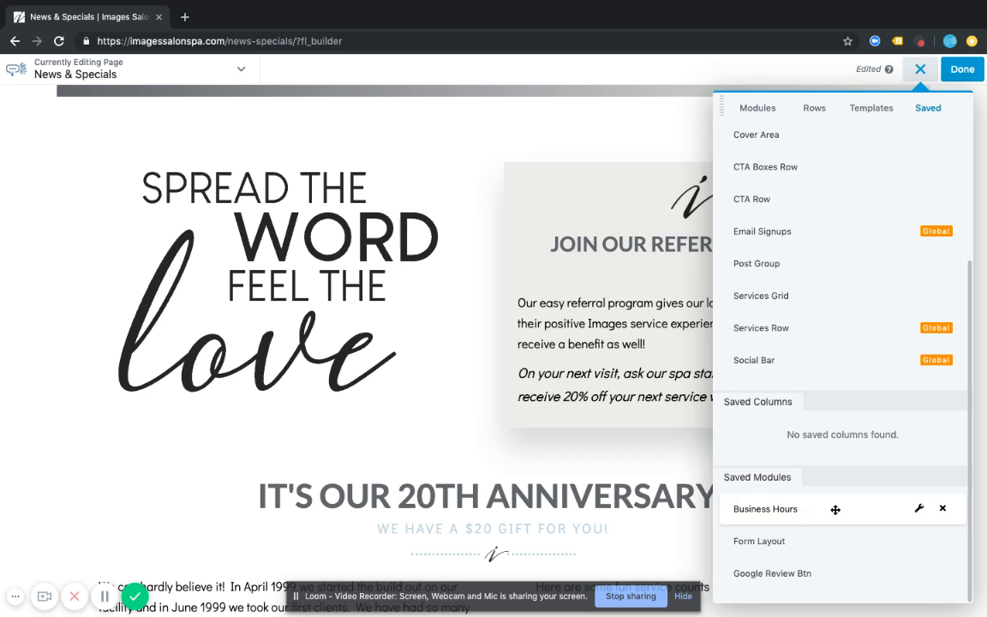
pyautogui.scroll(5, 836, 509)
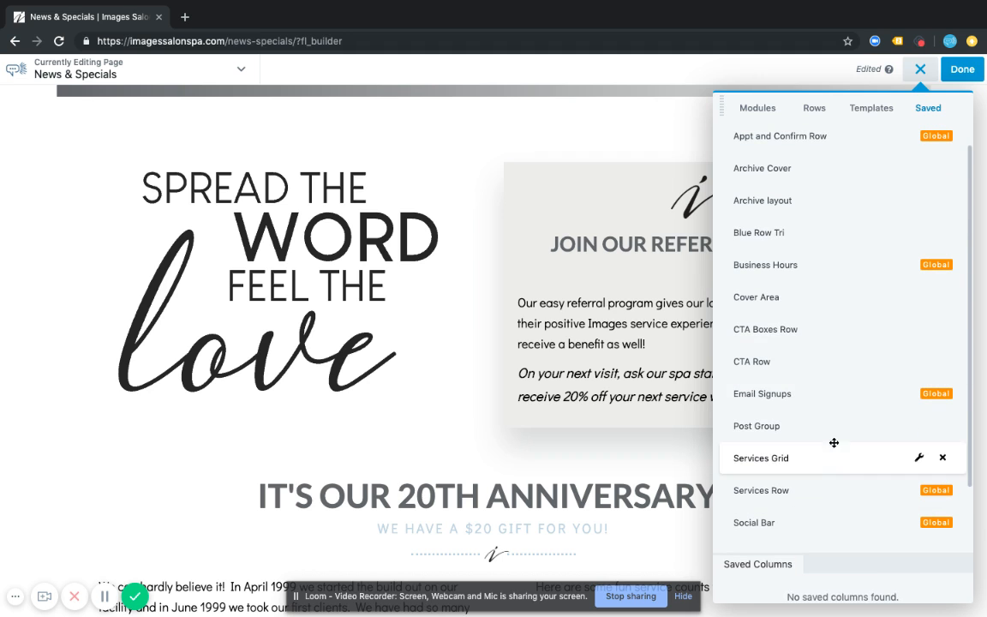
pyautogui.click(920, 69)
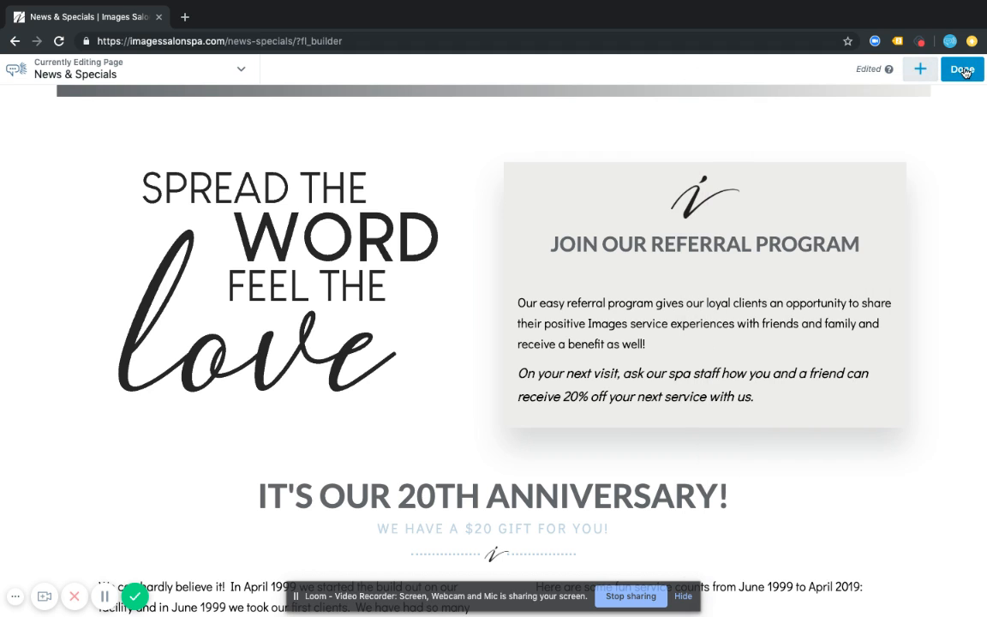
# - Finish editing, publish the News & Specials page changes, and check the 20th anniversary section on the live page
pyautogui.click(961, 69)
pyautogui.click(891, 70)
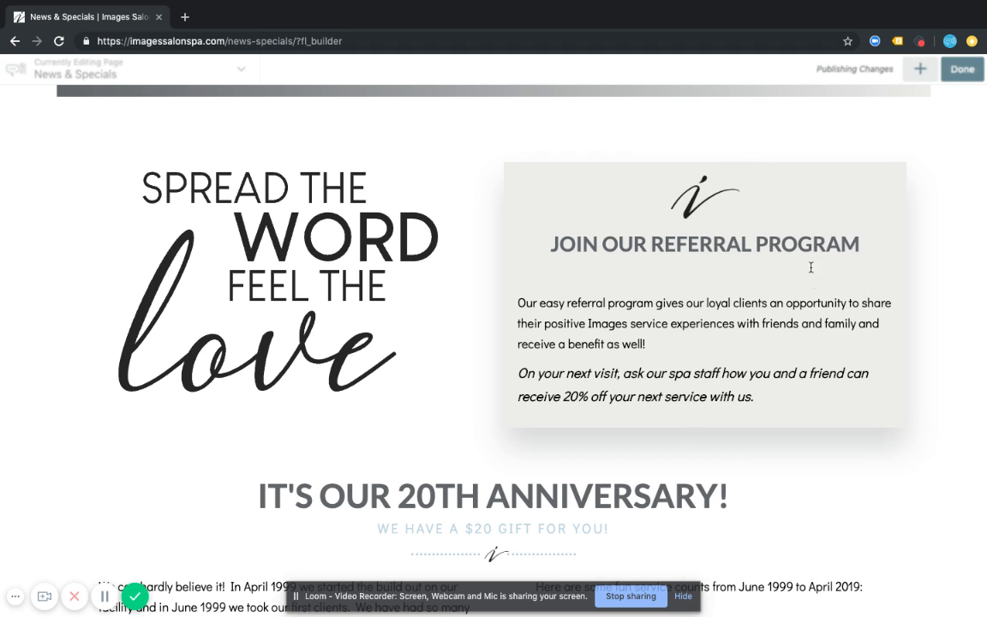
pyautogui.scroll(-4, 820, 441)
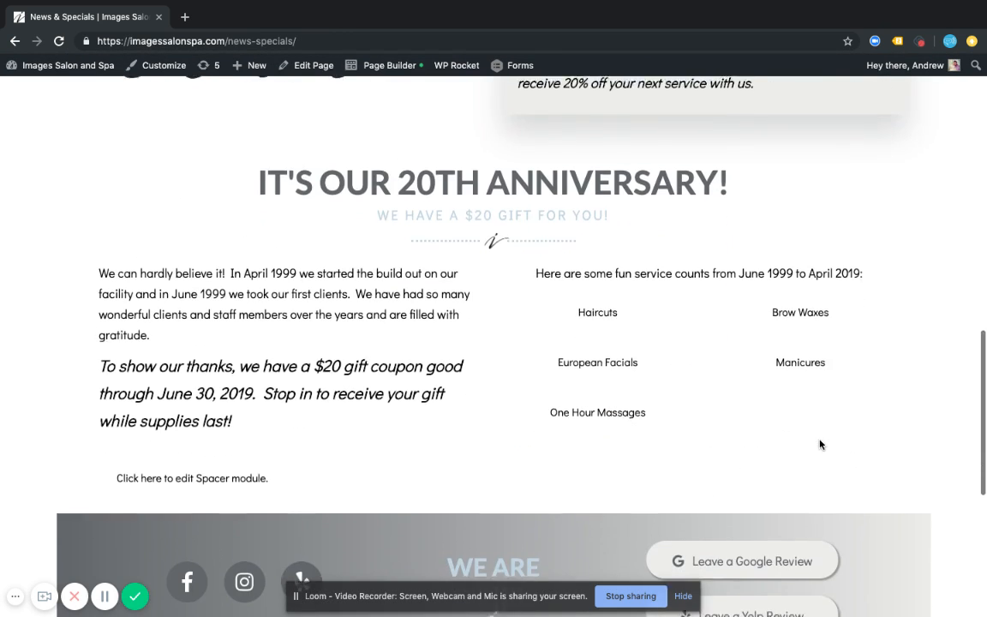